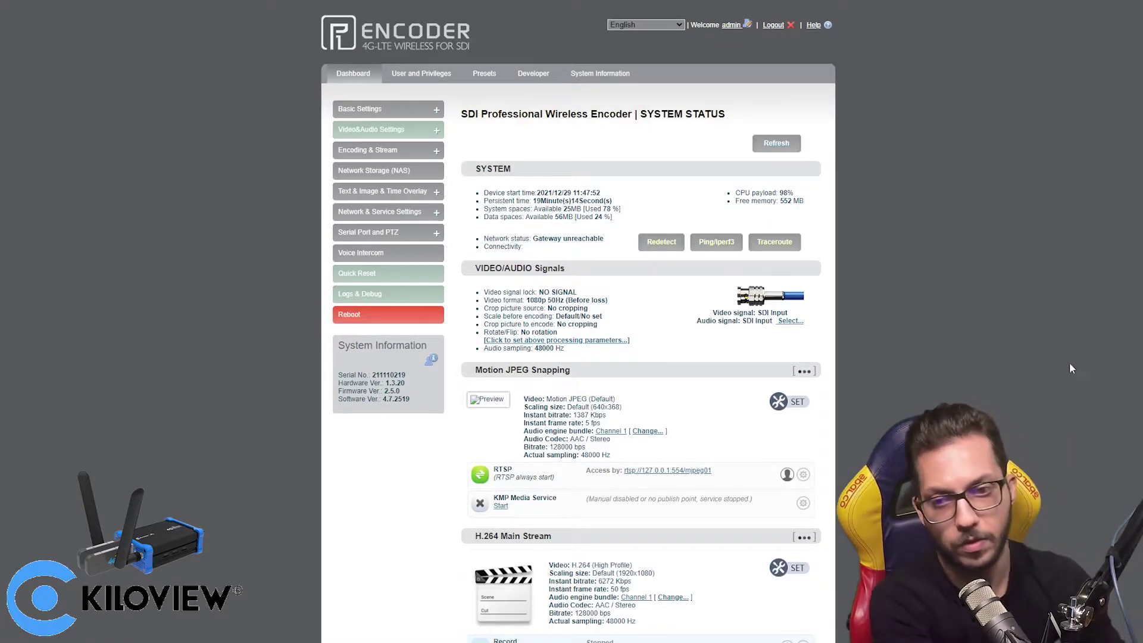
- Reload the encoder dashboard in a new tab and review the 1080p 50Hz signal and live preview
key(ctrl+t)
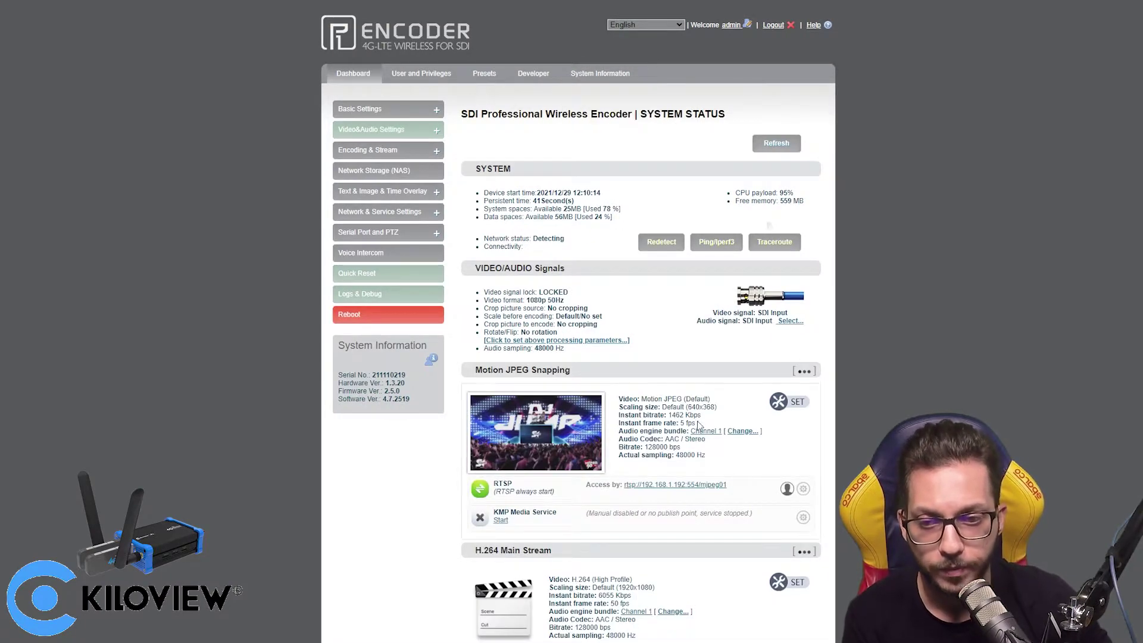
mouse_move(535, 431)
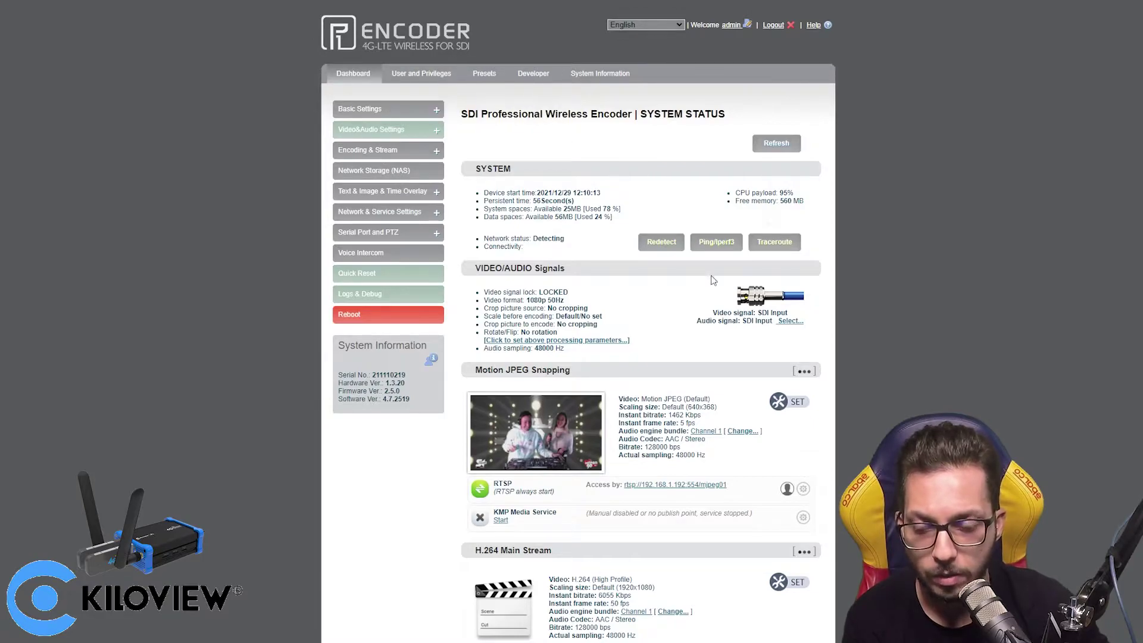
mouse_move(595, 405)
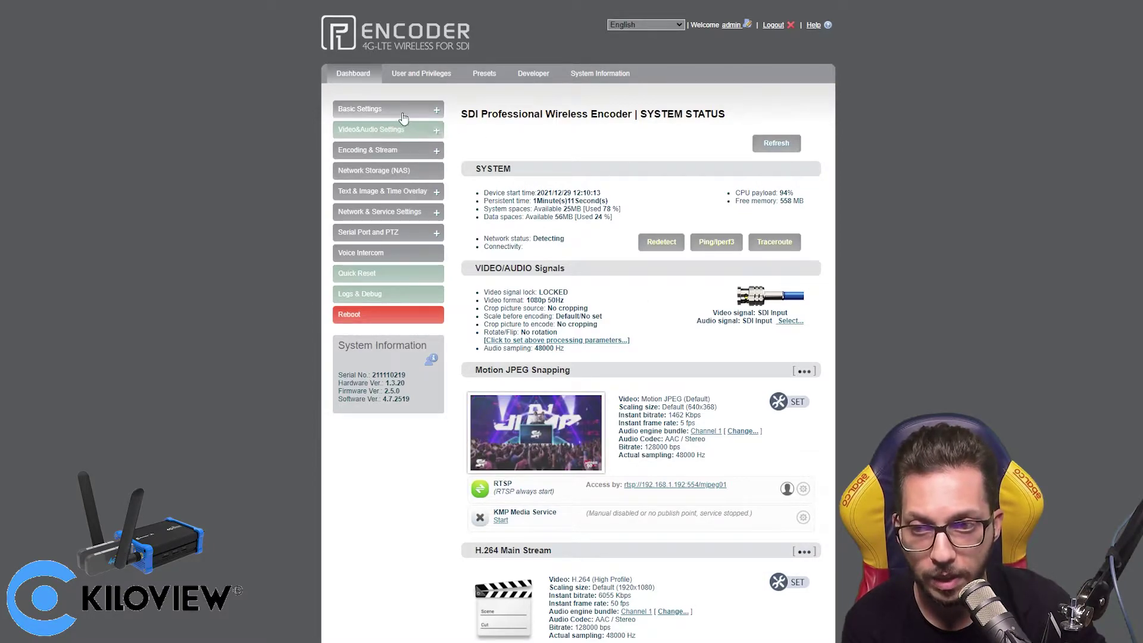
- Browse Location & Time, Factory Reset and Firmware, ending on Maintenance with scheduled restart disabled
click(438, 110)
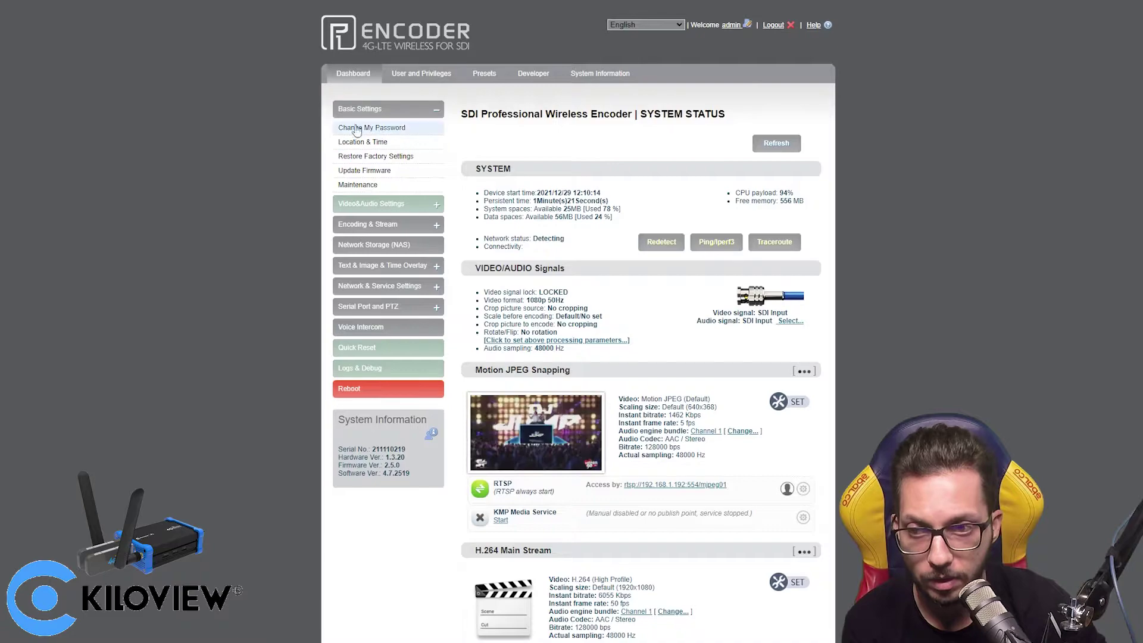
click(392, 145)
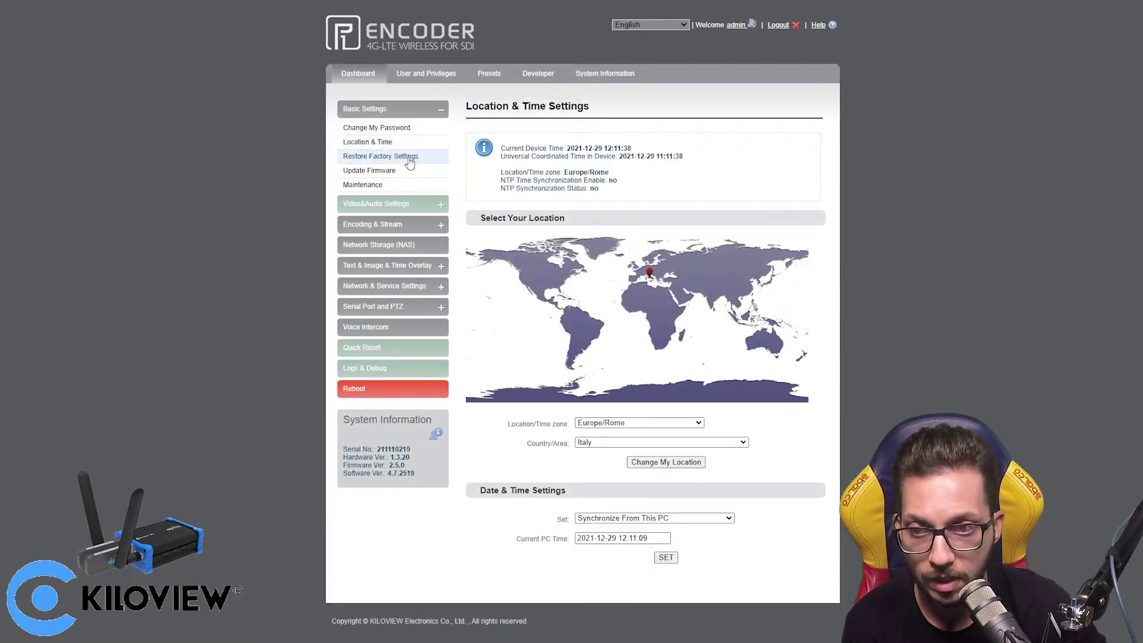
click(393, 157)
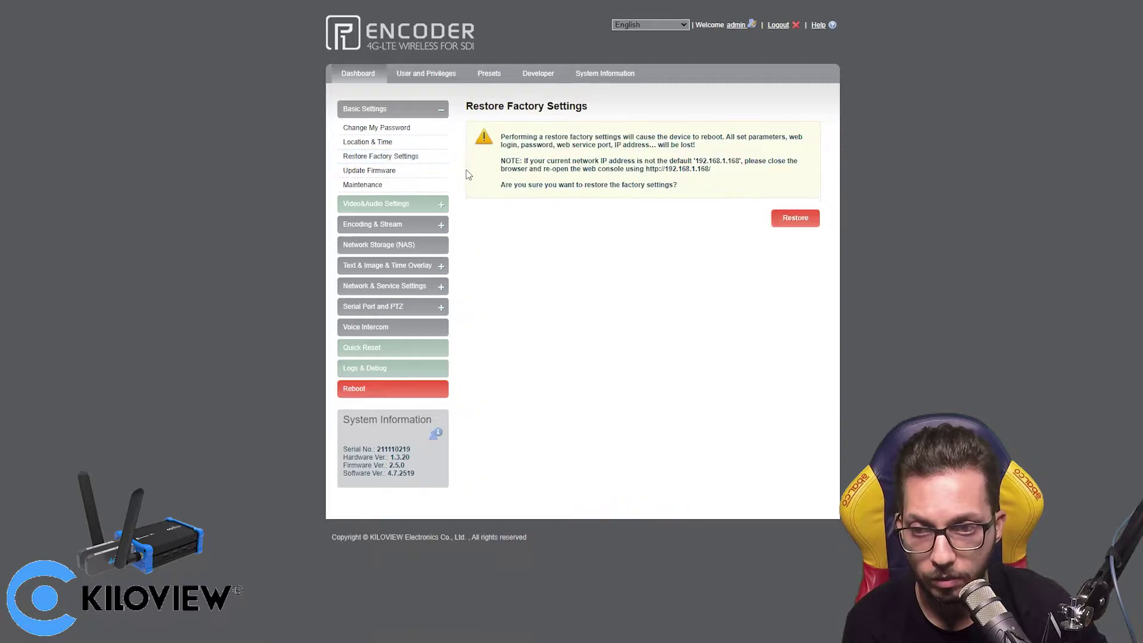
click(414, 174)
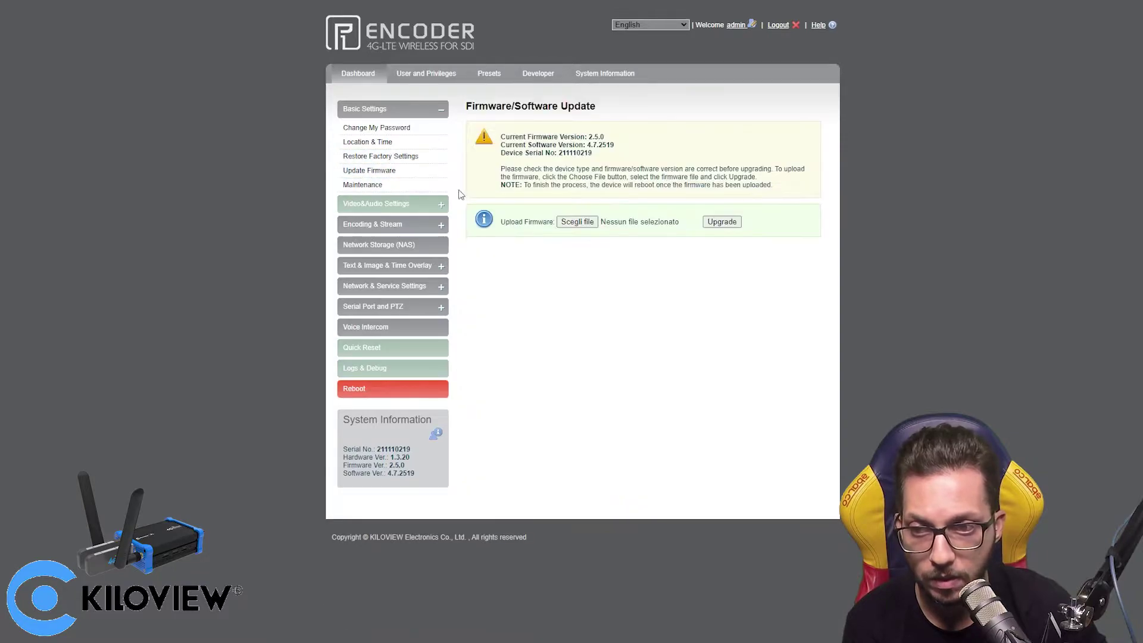
click(399, 189)
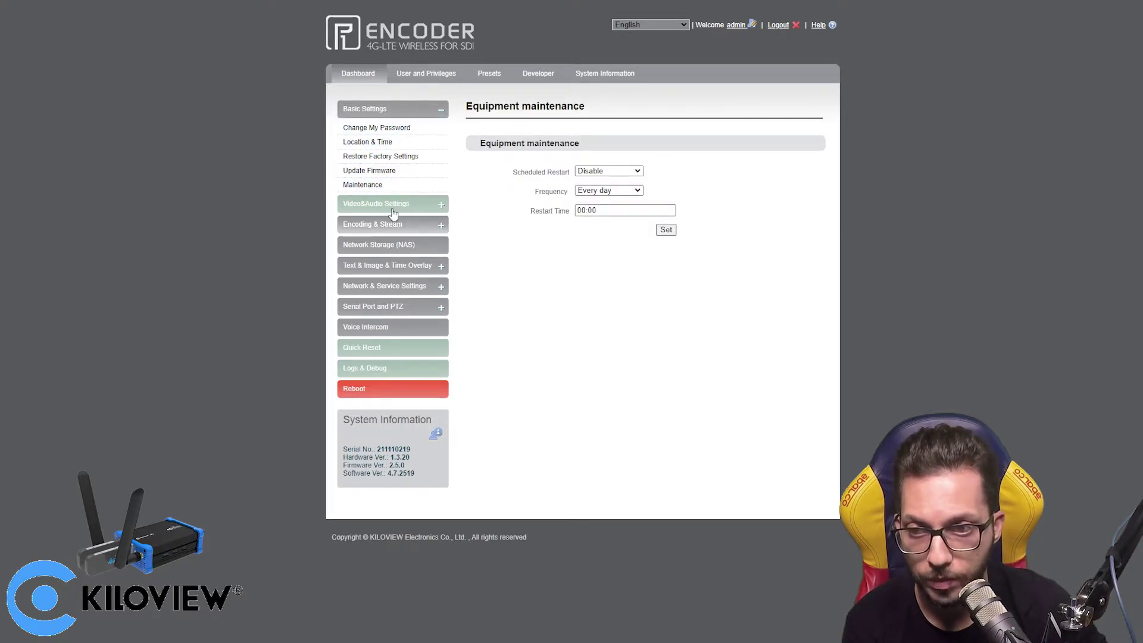
- Review Video Input Settings and Video Preprocessing, leaving source cropping at No Cropping
click(387, 204)
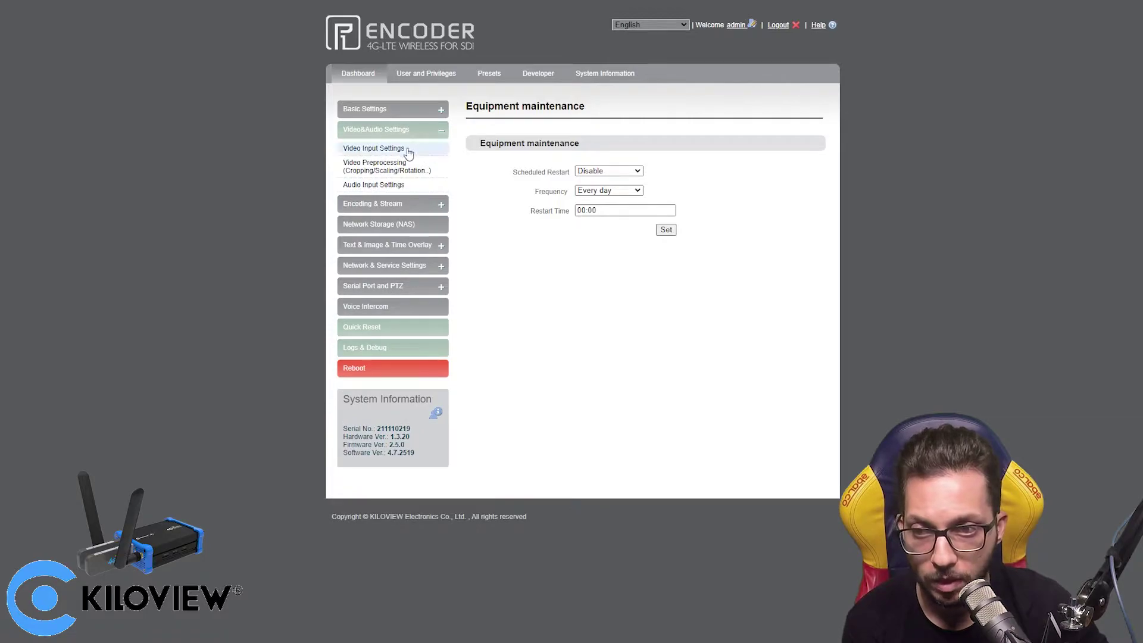
click(408, 151)
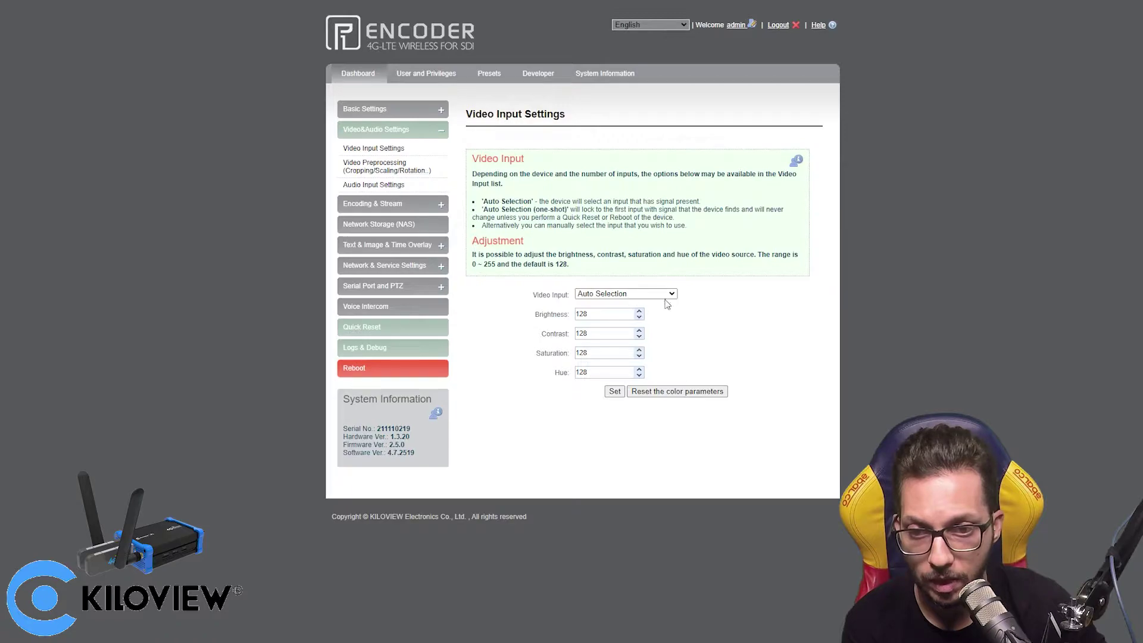
click(380, 167)
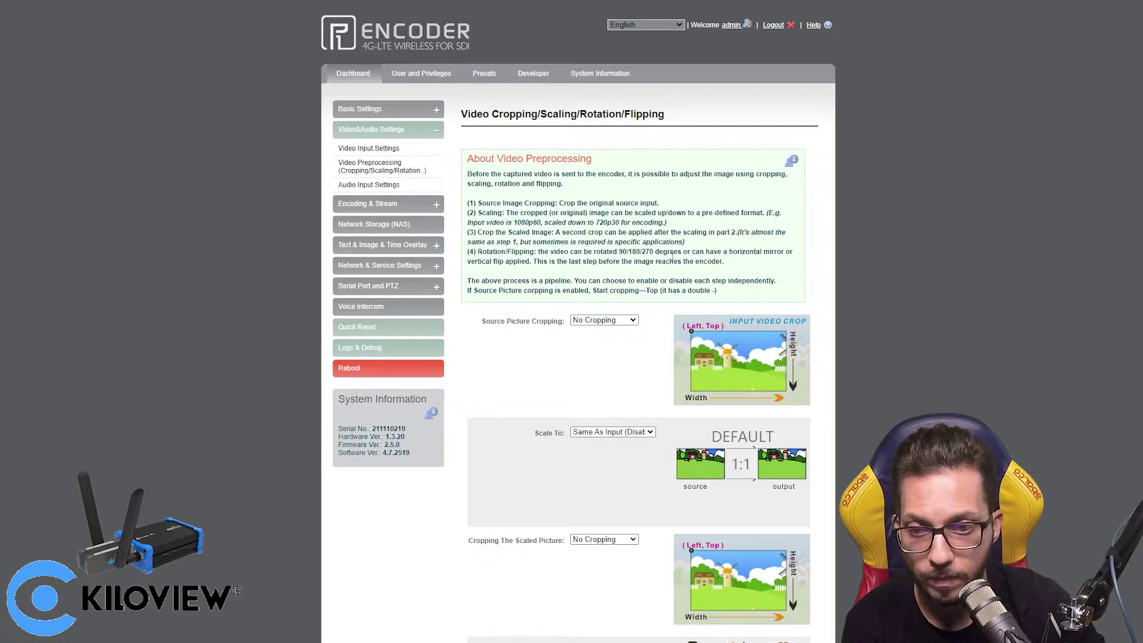
click(620, 323)
click(626, 327)
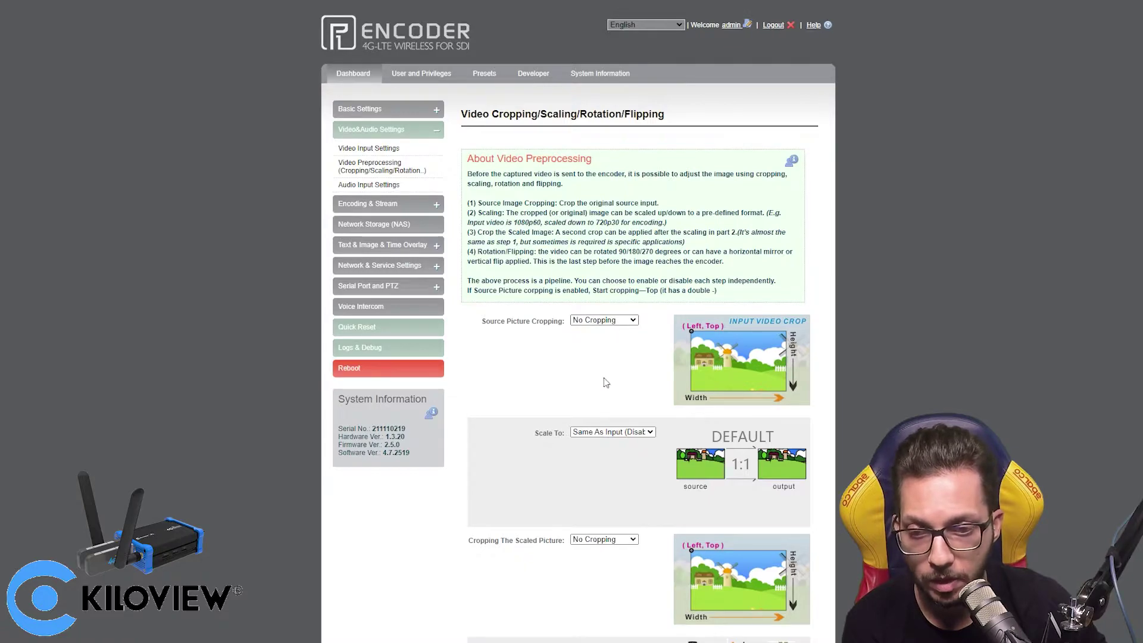
scroll(595, 365, down, 2)
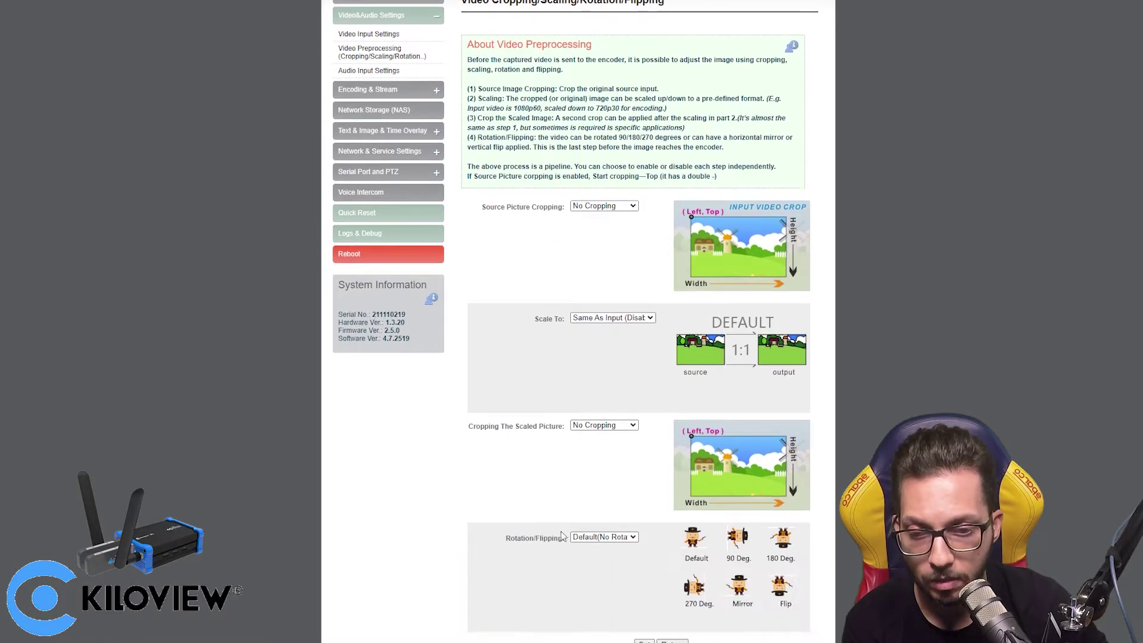
click(408, 59)
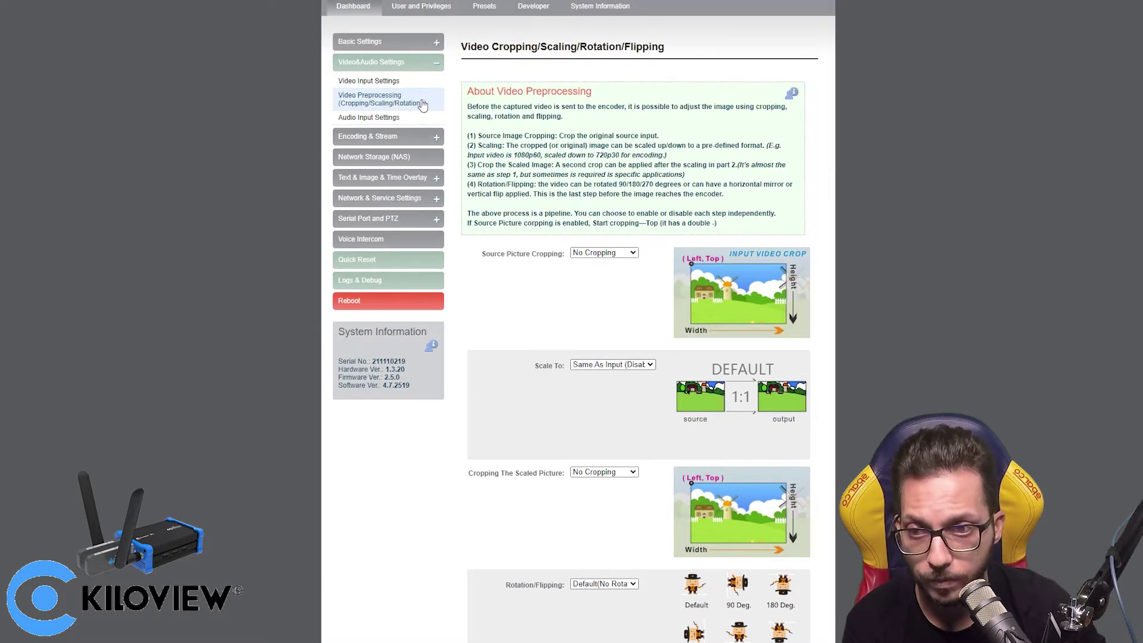
scroll(422, 104, up, 1)
- Check the Audio Input sources and keep Auto Selection as the input
click(373, 184)
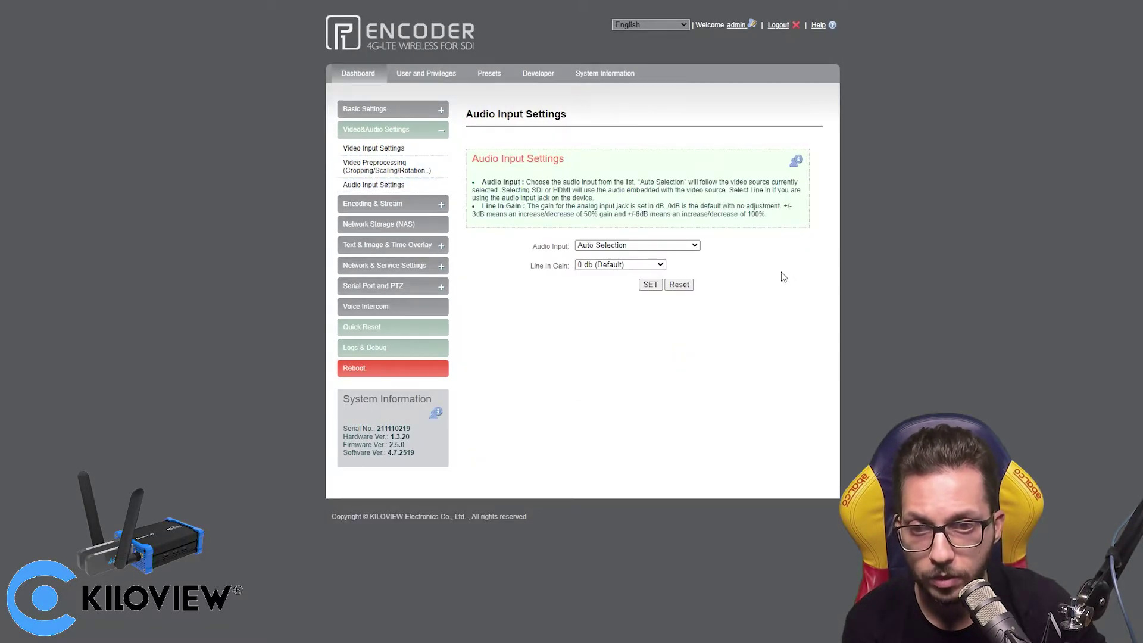
click(649, 245)
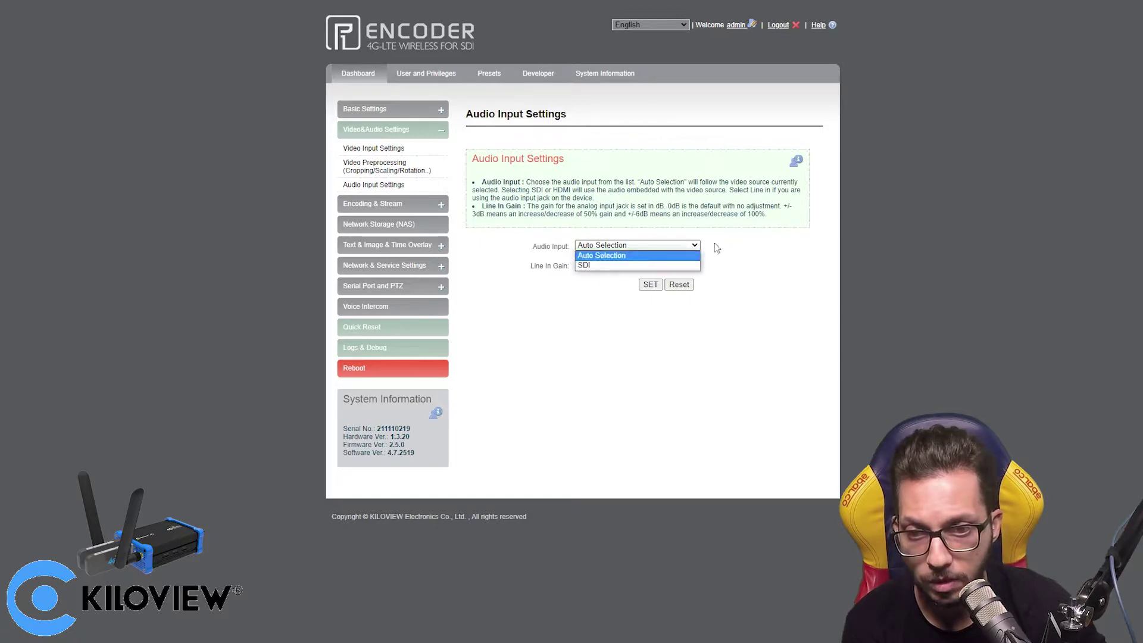
click(754, 248)
click(634, 245)
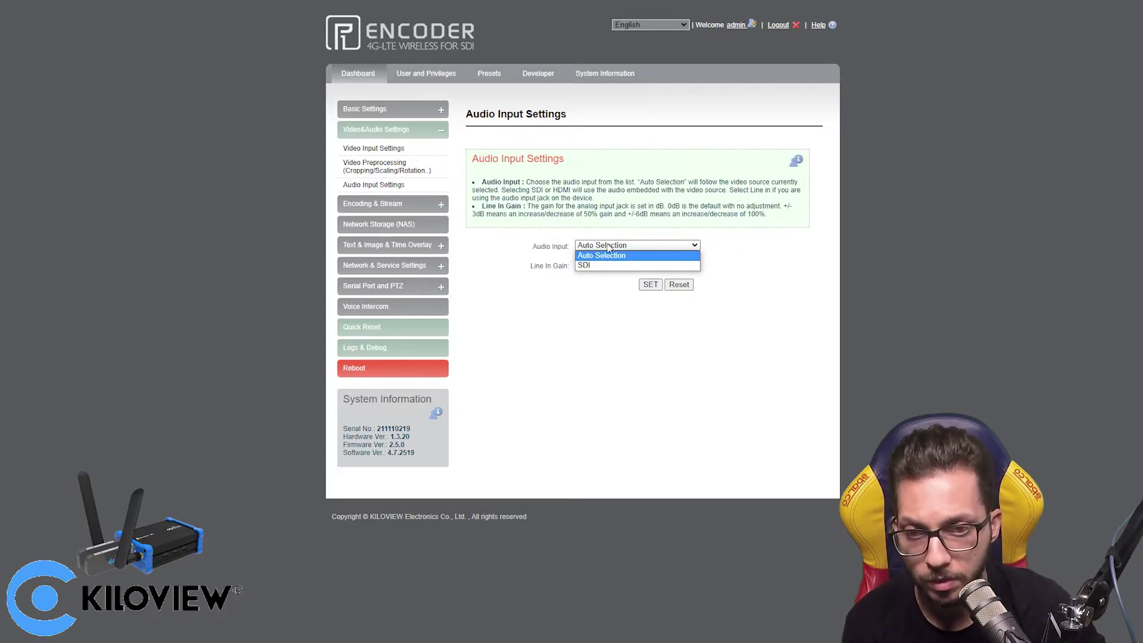
click(748, 245)
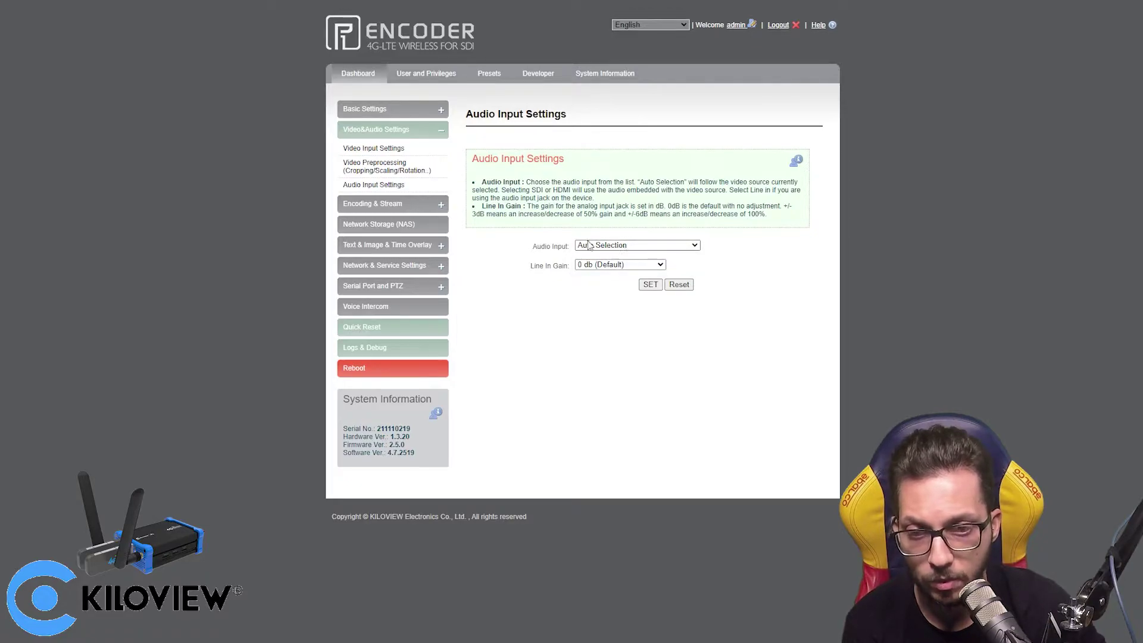
- Open the Audio Encoding Engine and keep the AAC codec at 48 KHz sampling
click(401, 207)
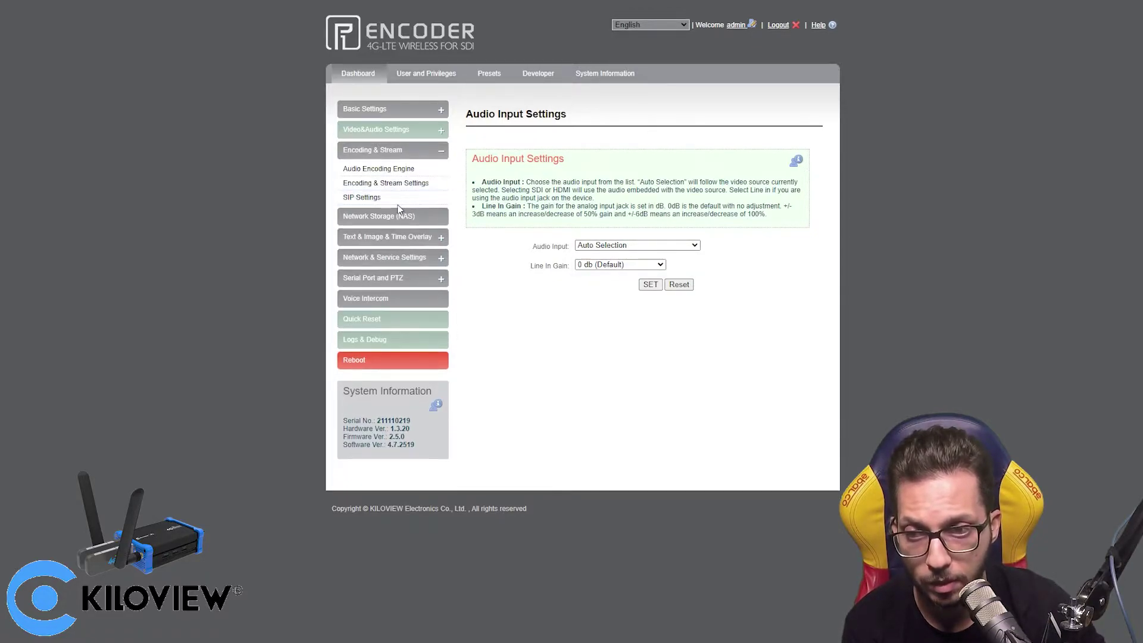
click(395, 173)
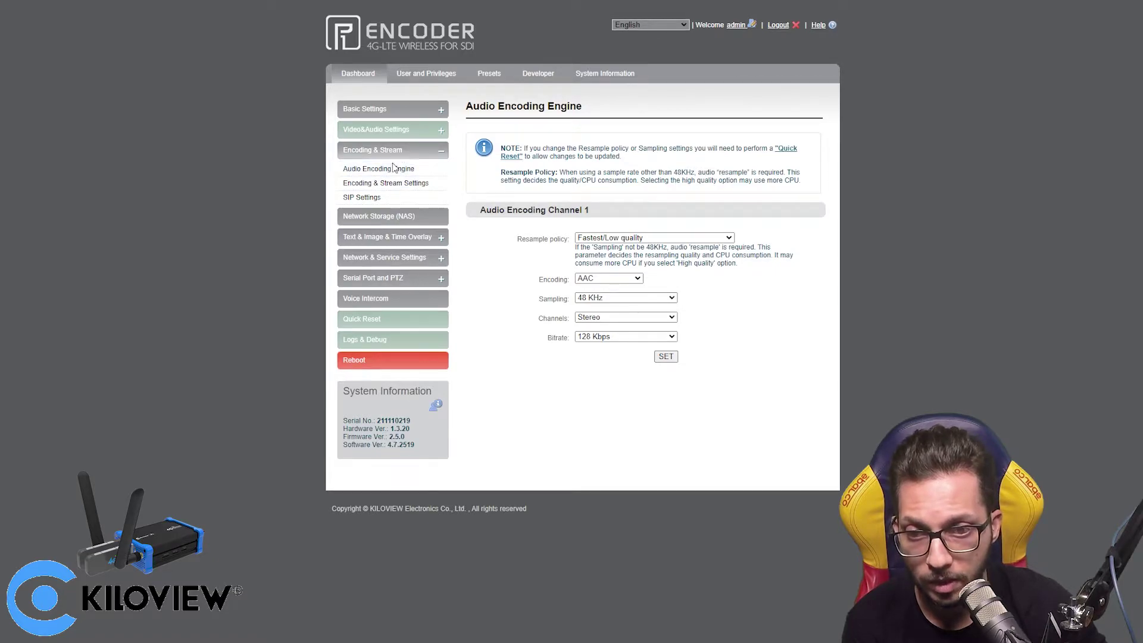
click(607, 279)
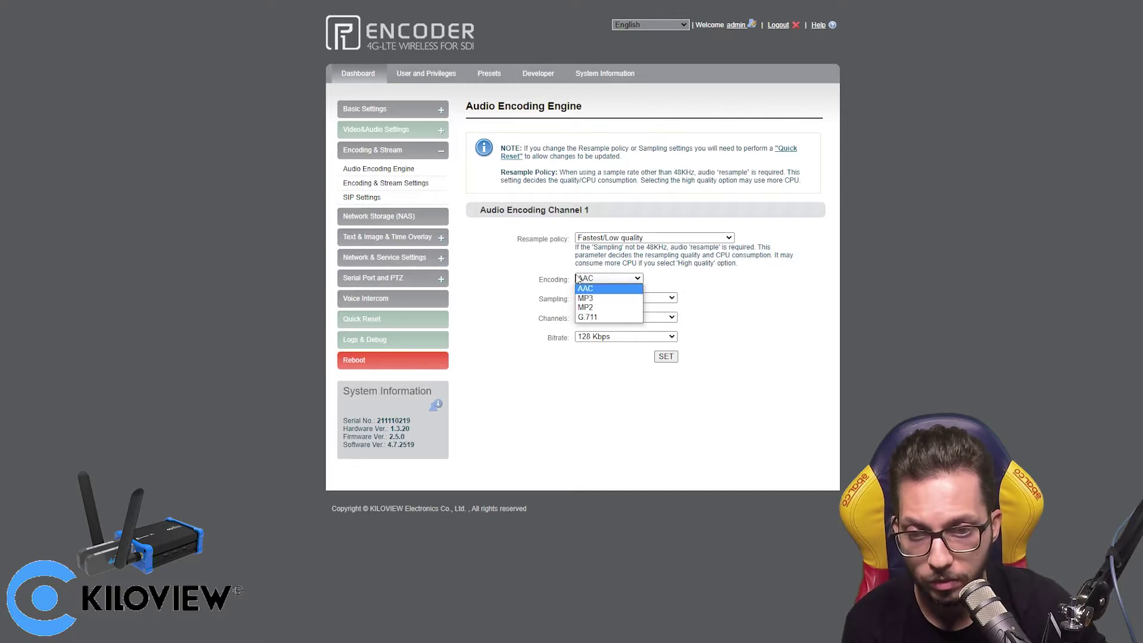
click(706, 273)
click(655, 298)
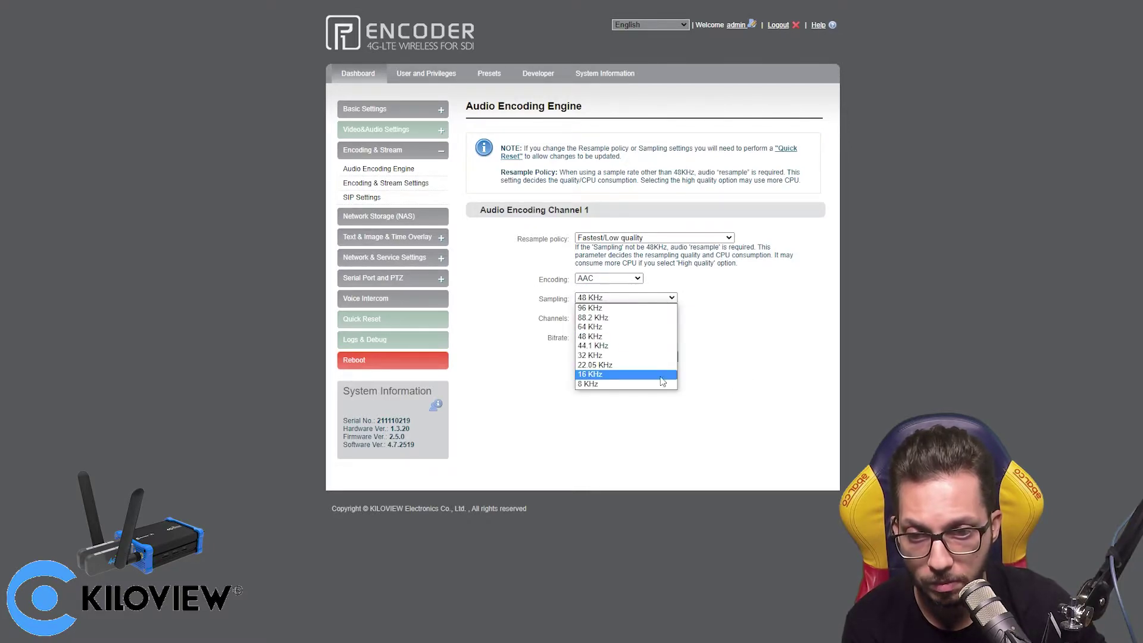
click(697, 308)
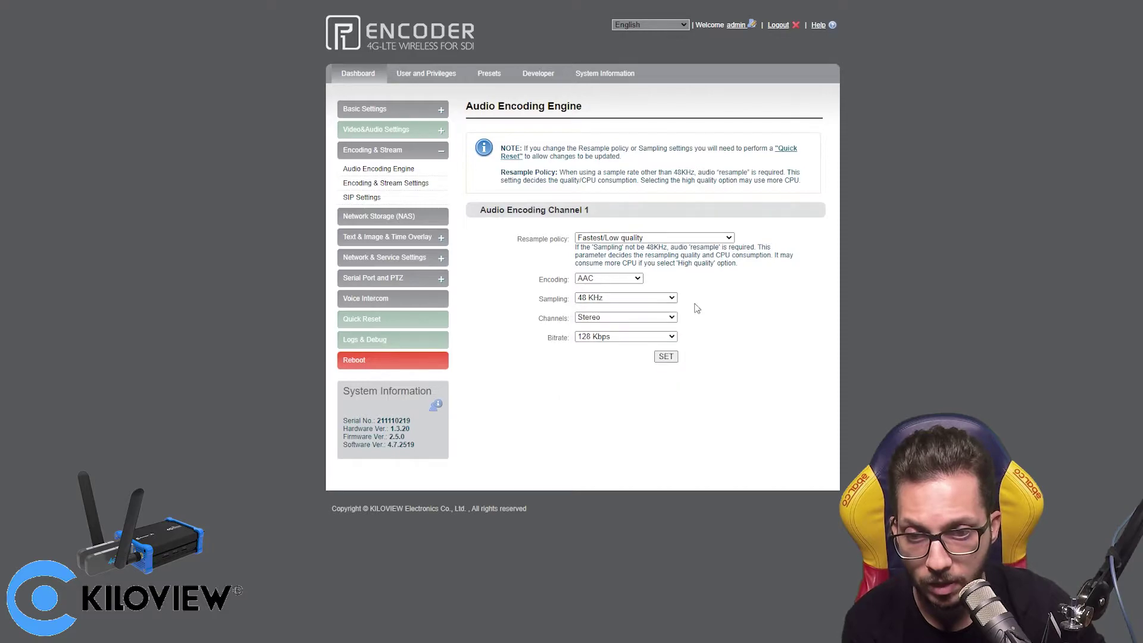
- Keep Stereo channels and 128 Kbps audio bitrate, then view the disabled SIP endpoint settings
click(641, 323)
click(655, 317)
click(654, 317)
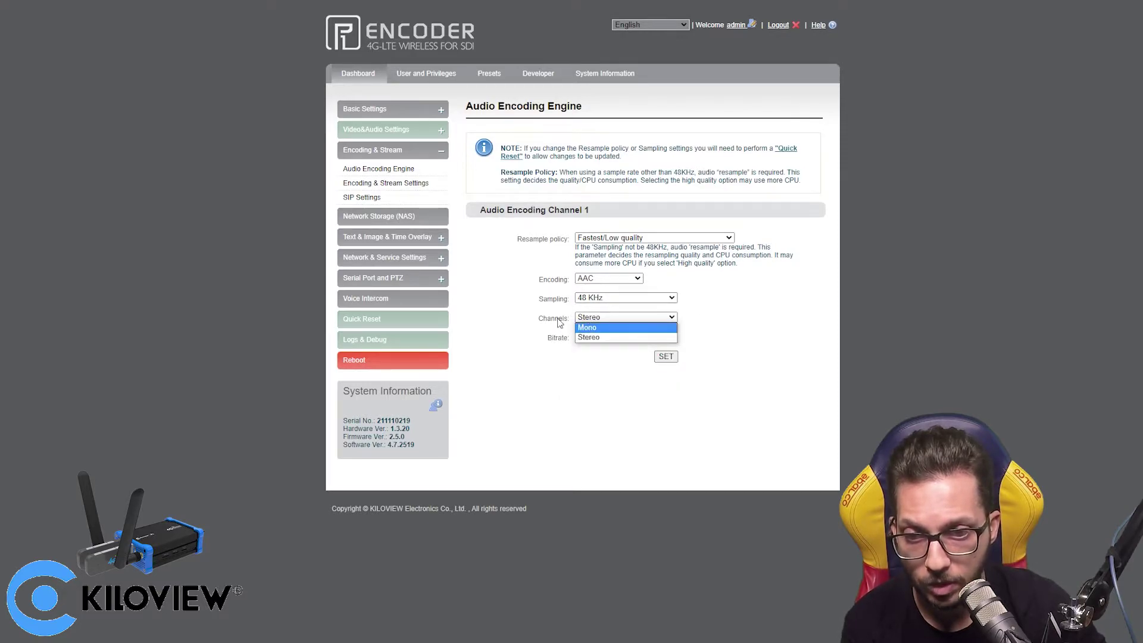
click(782, 298)
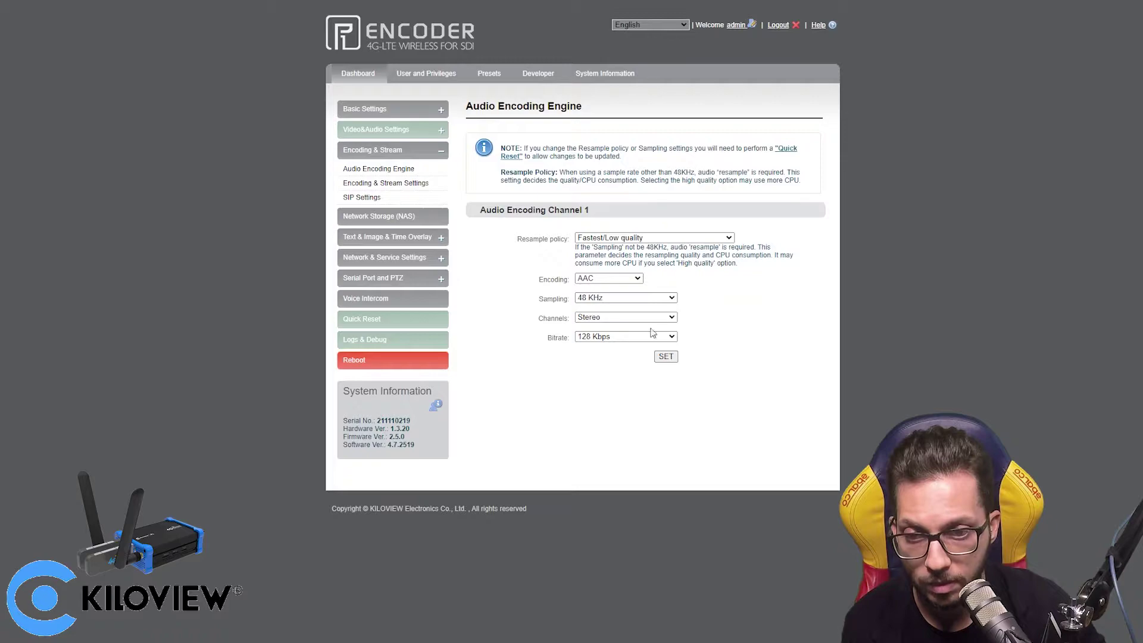
click(642, 339)
click(777, 376)
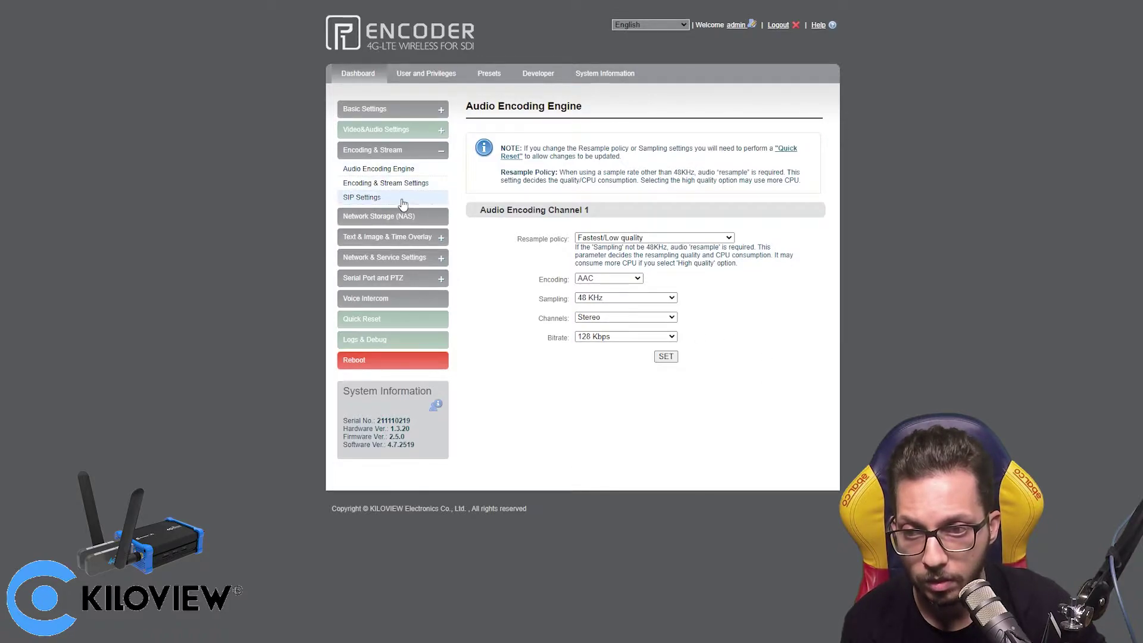
click(361, 197)
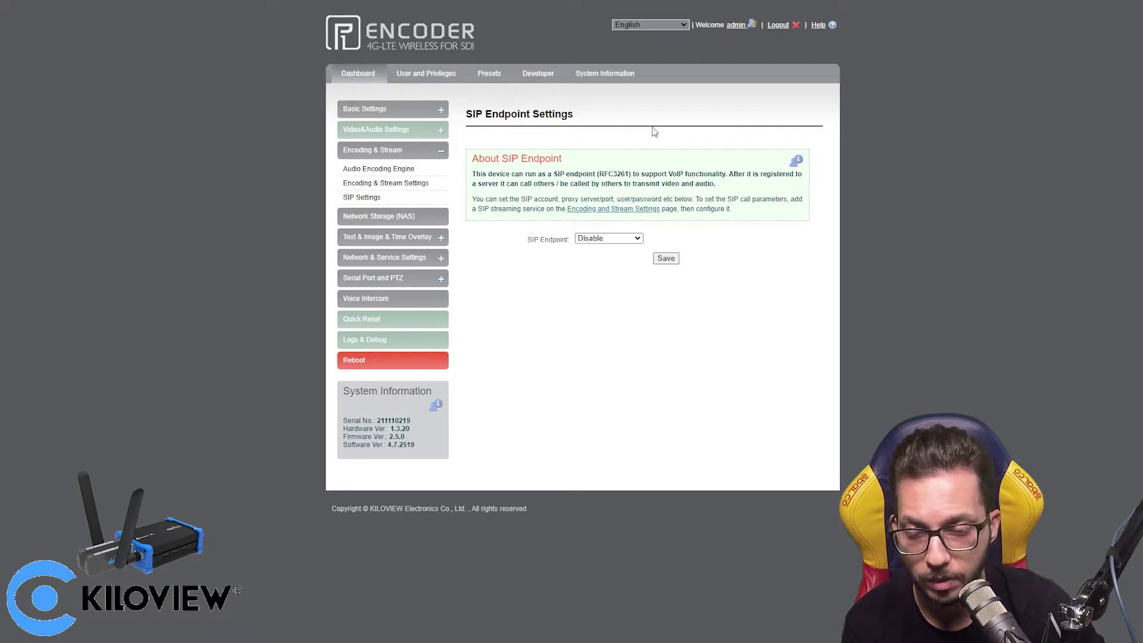
- View Network Storage (NAS), then the Overlay Settings with image overlays on main and sub streams
click(400, 218)
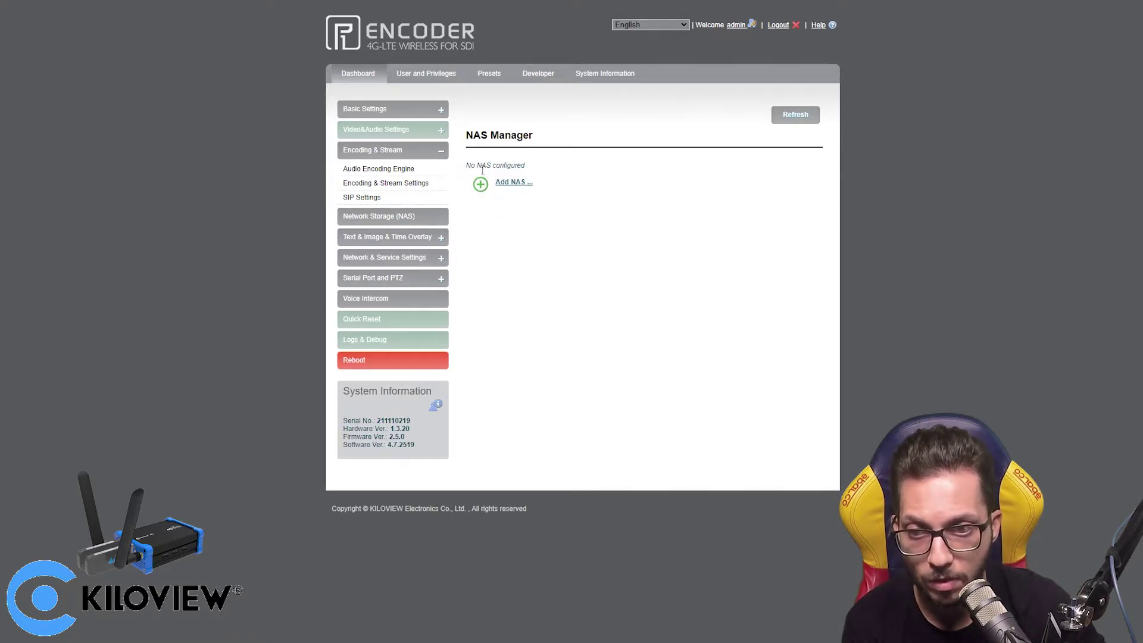
click(415, 239)
click(399, 214)
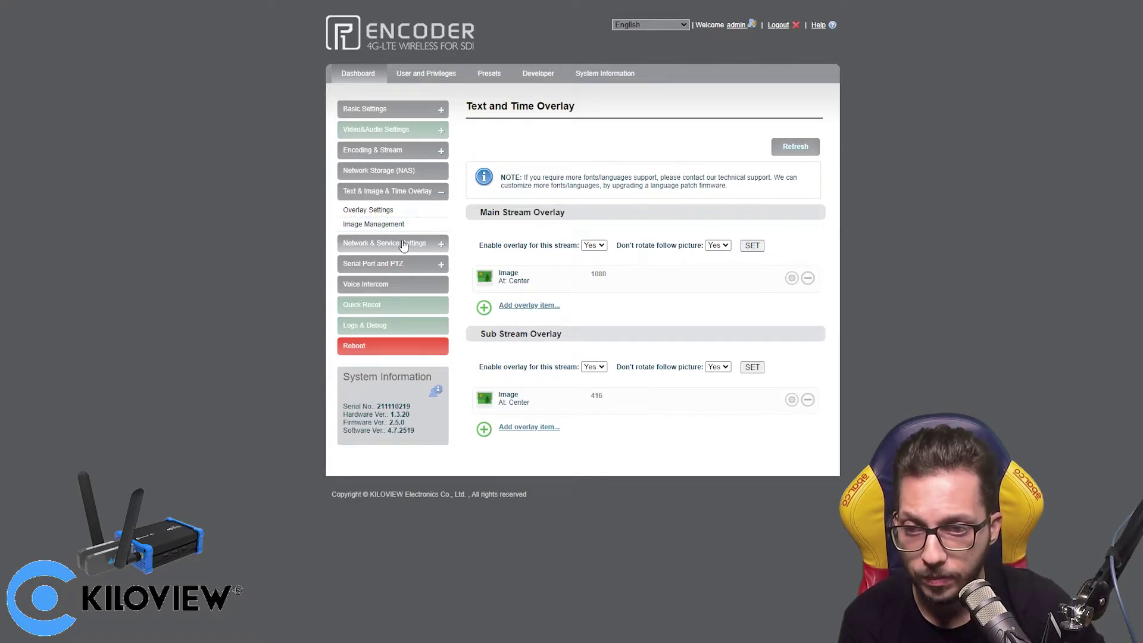
- Review Network Manager and Modem 1's configurations, then show Easy Management with Local Link at 192.168.1.168
click(403, 245)
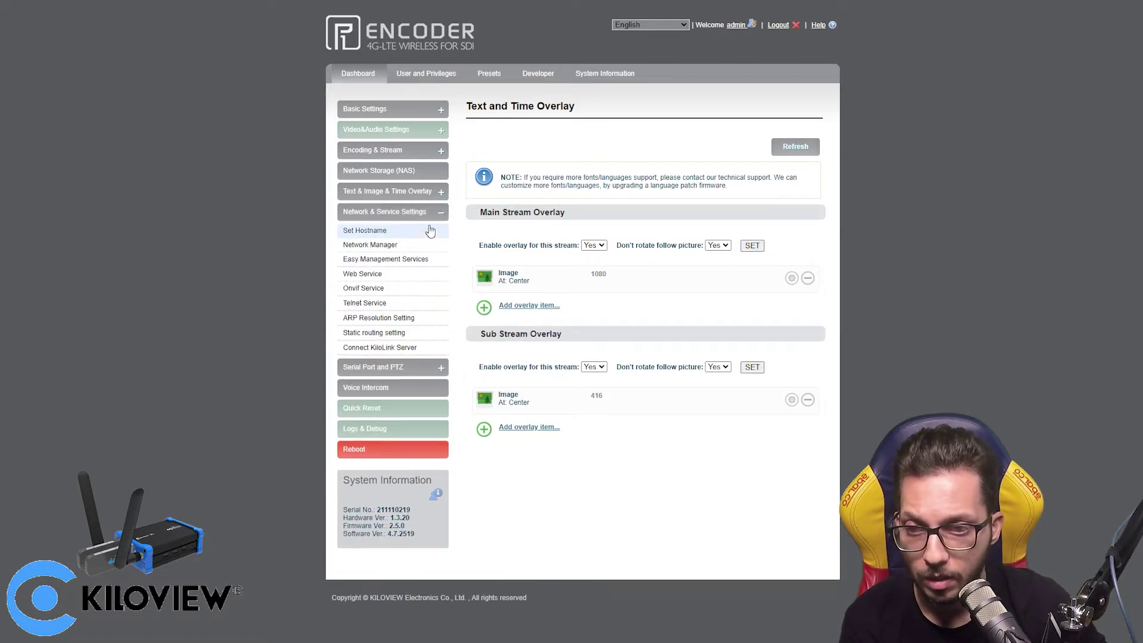
click(395, 245)
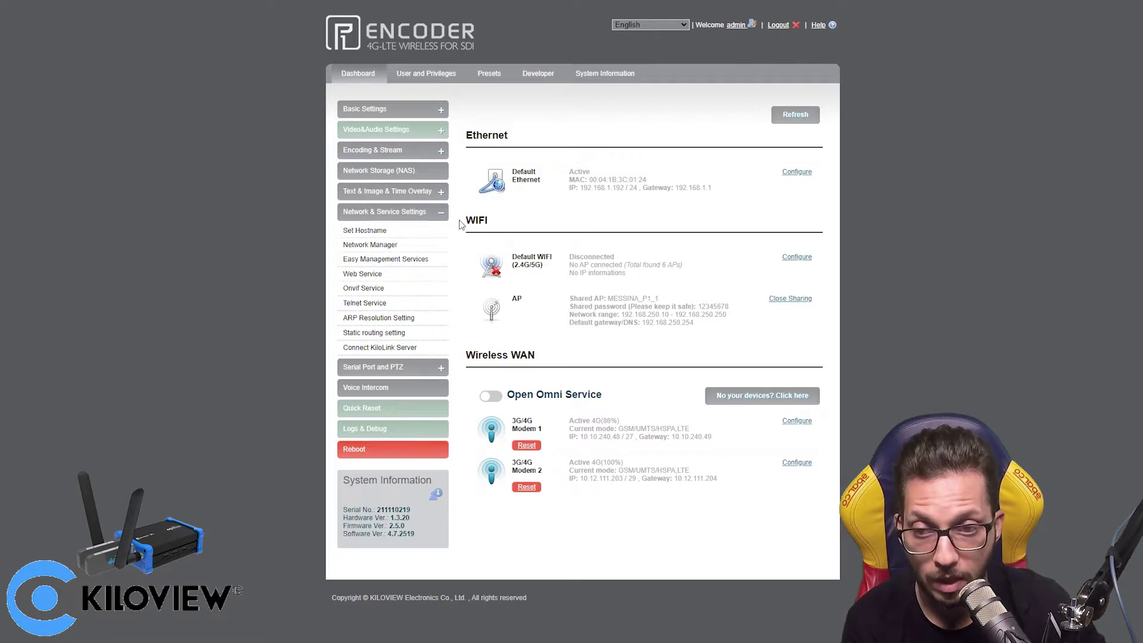
drag(459, 225, 489, 223)
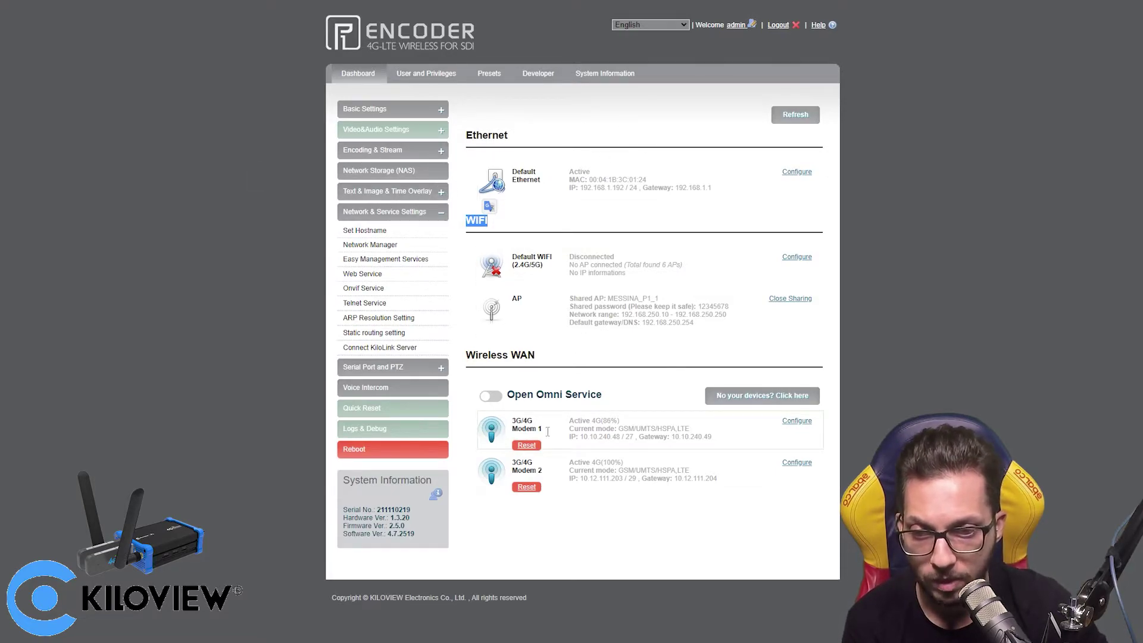
click(804, 422)
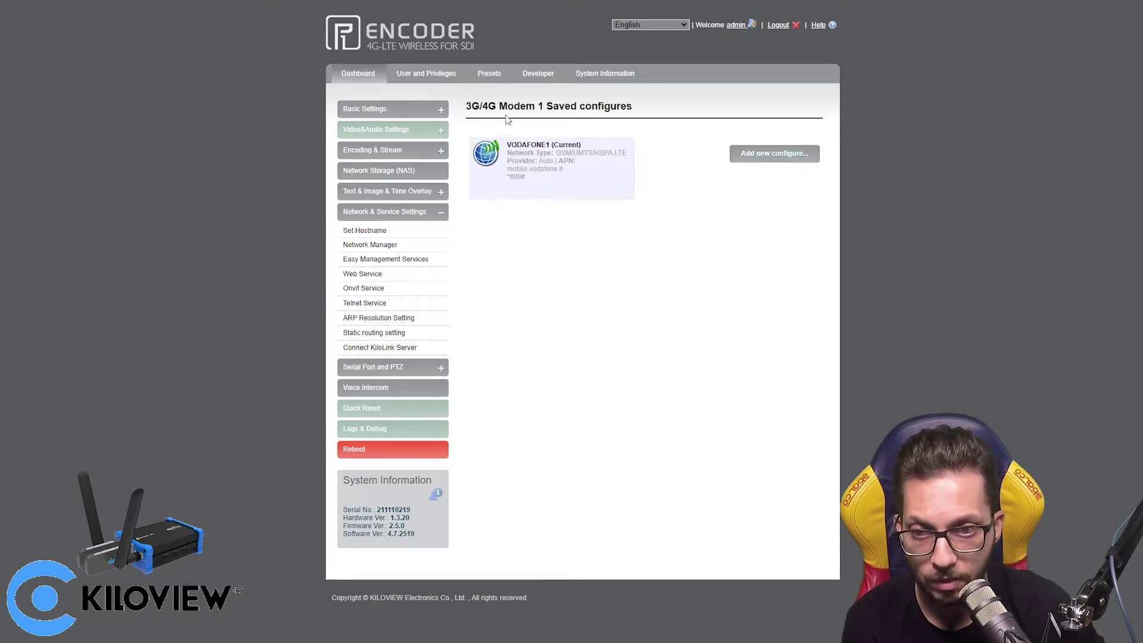
click(407, 264)
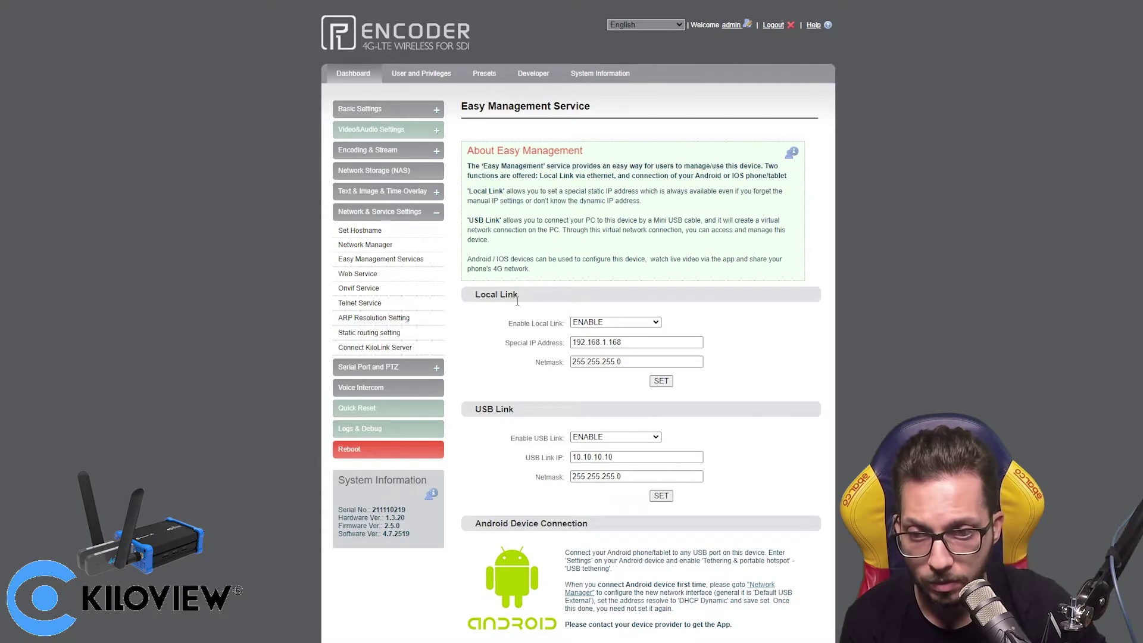
- Select and copy the Local Link special IP address 192.168.1.168
mouse_move(517, 302)
mouse_down()
mouse_move(467, 301)
mouse_move(512, 303)
mouse_up()
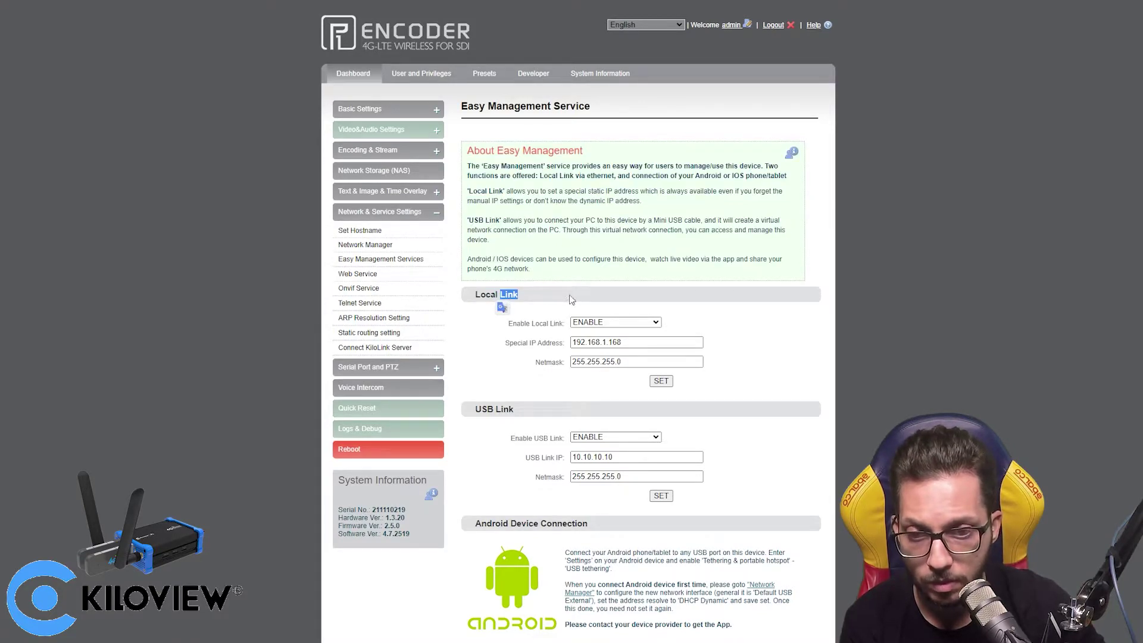
double_click(642, 345)
click(643, 346)
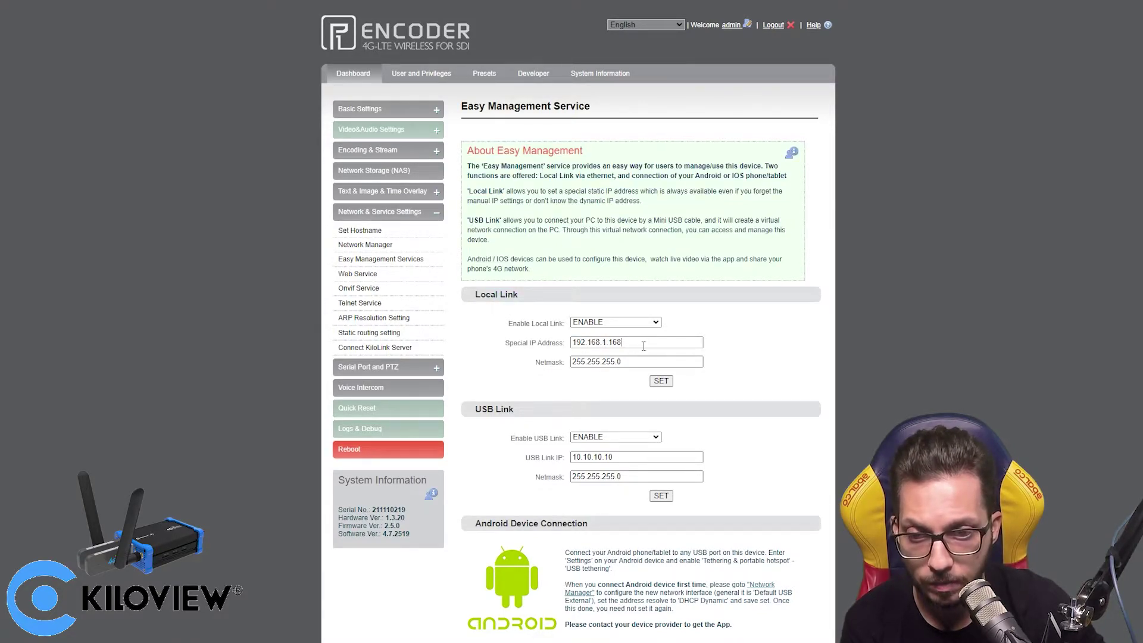
drag(636, 348, 567, 340)
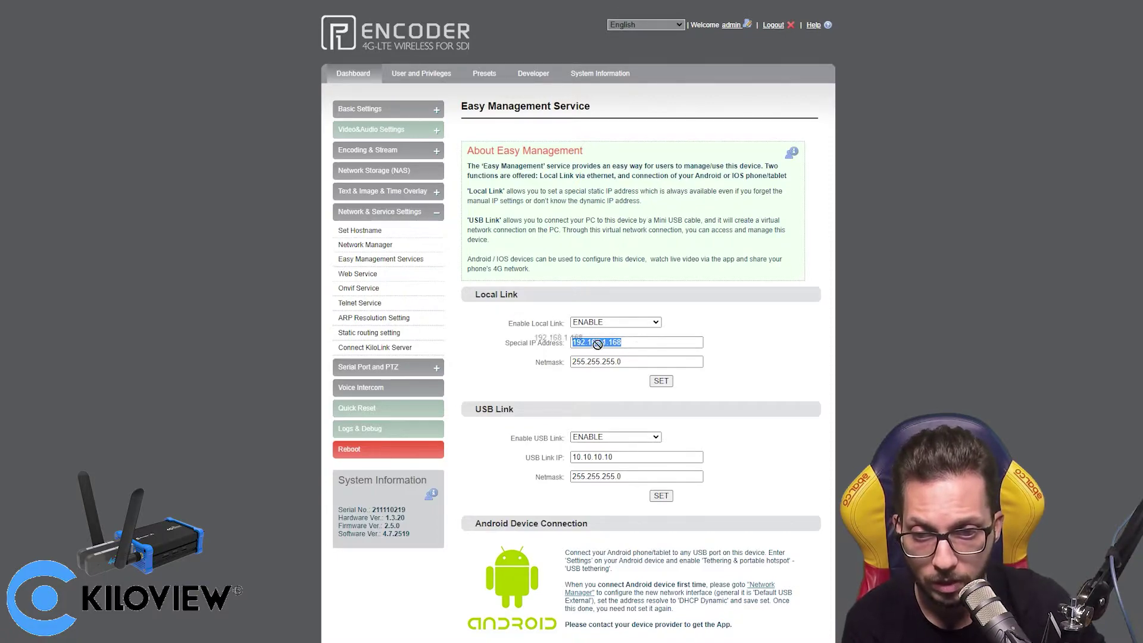
click(645, 348)
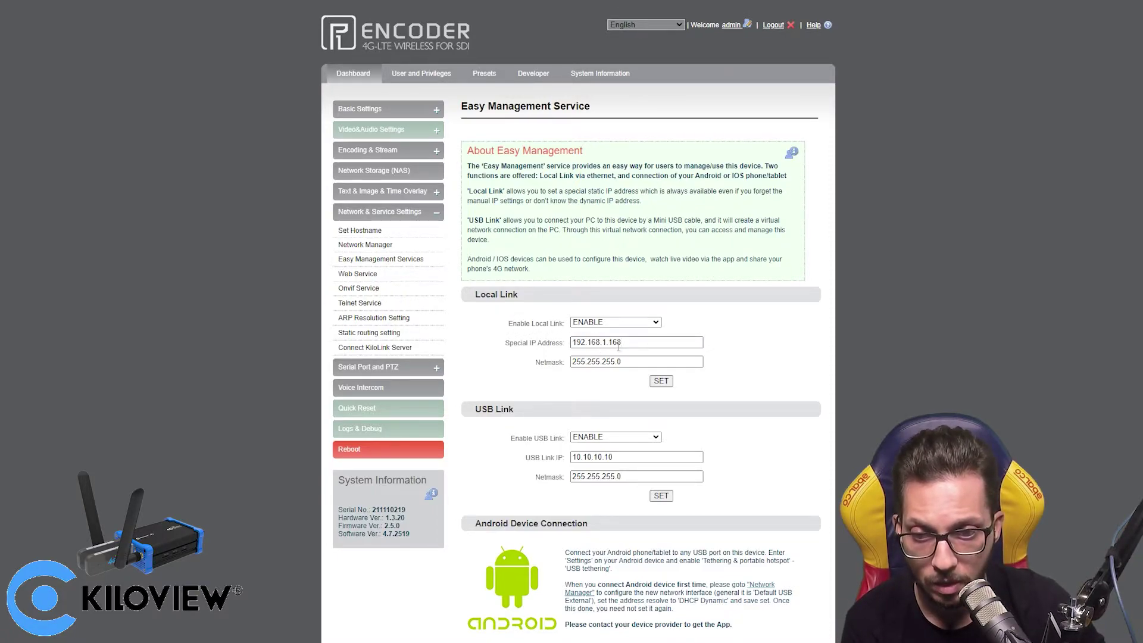
triple_click(638, 351)
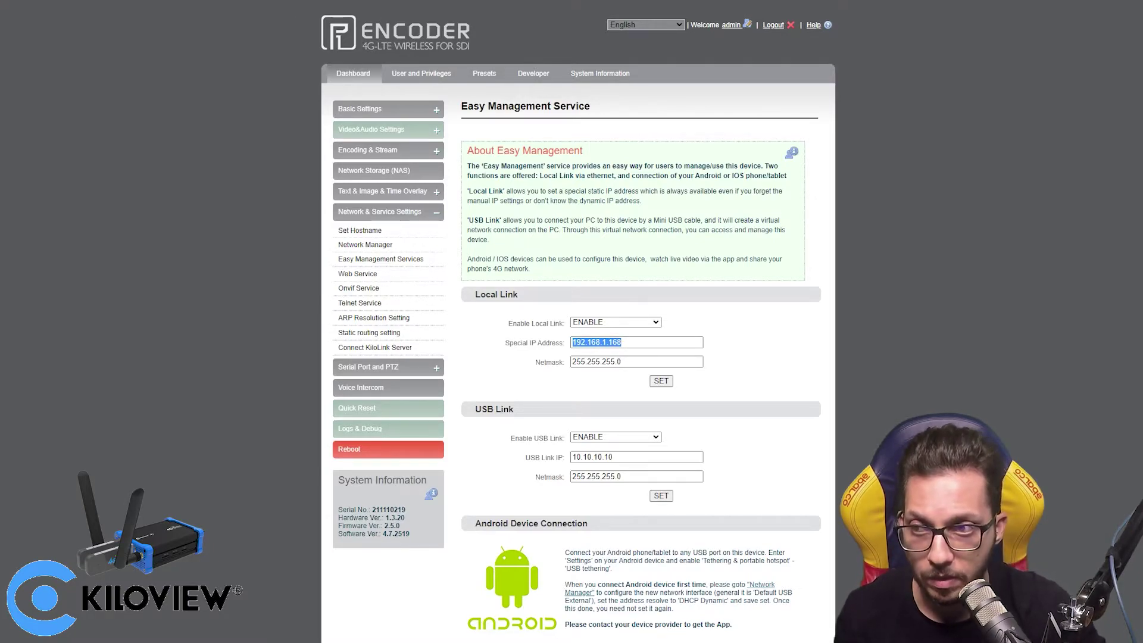
key(alt+Tab)
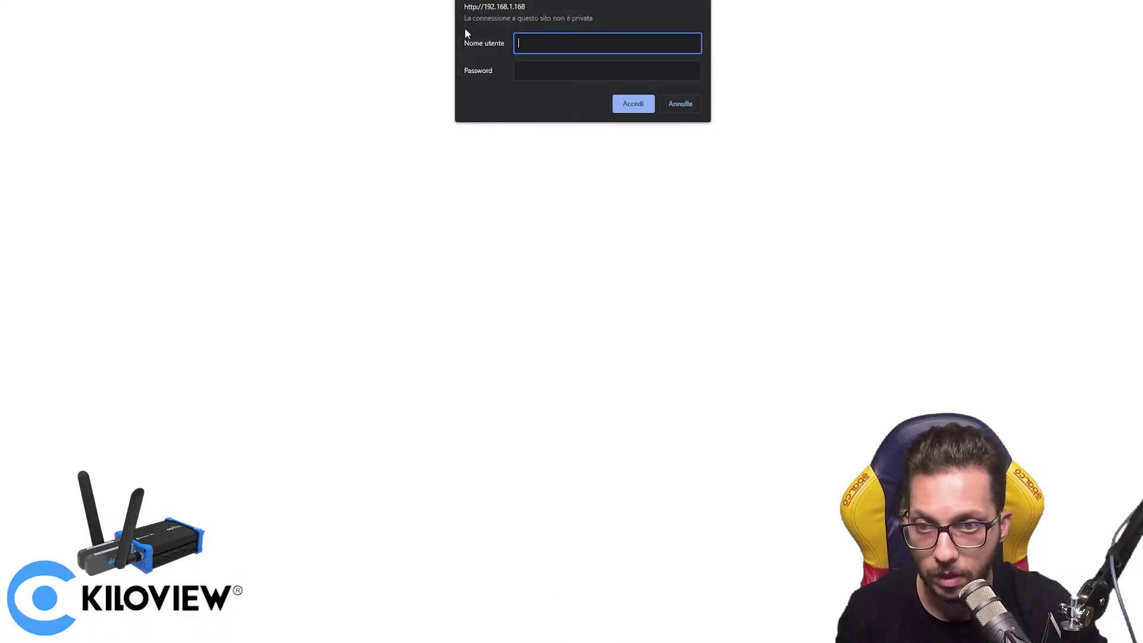
- Log in over 192.168.1.168 with the encoder credentials, decline saving them, and expand Network & Service Settings
text(admin)
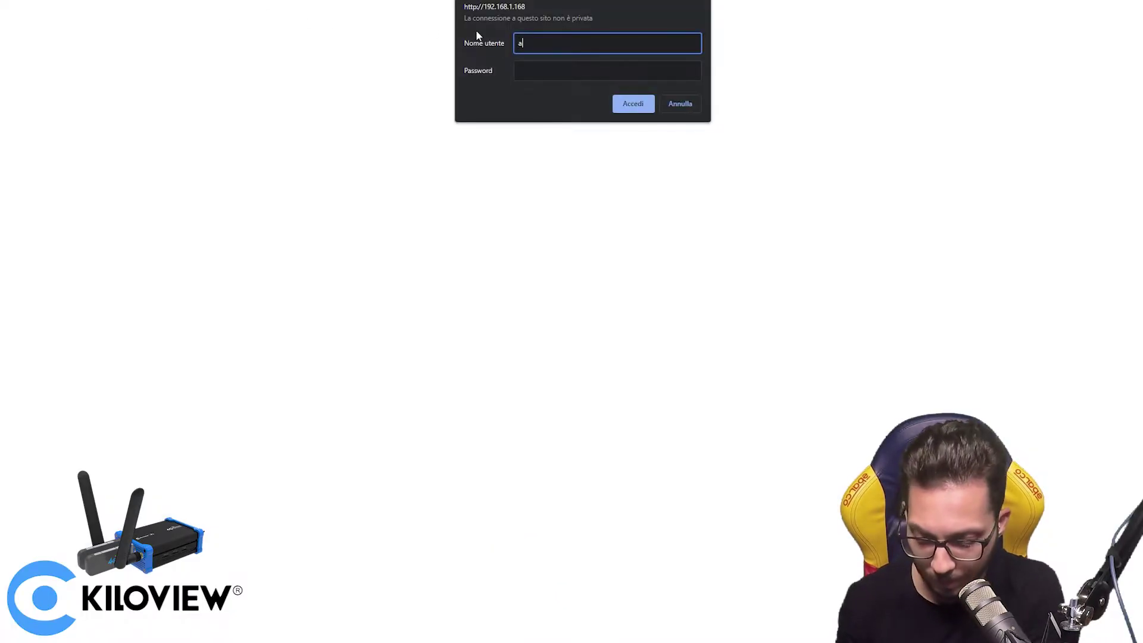
key(Tab)
text(adm)
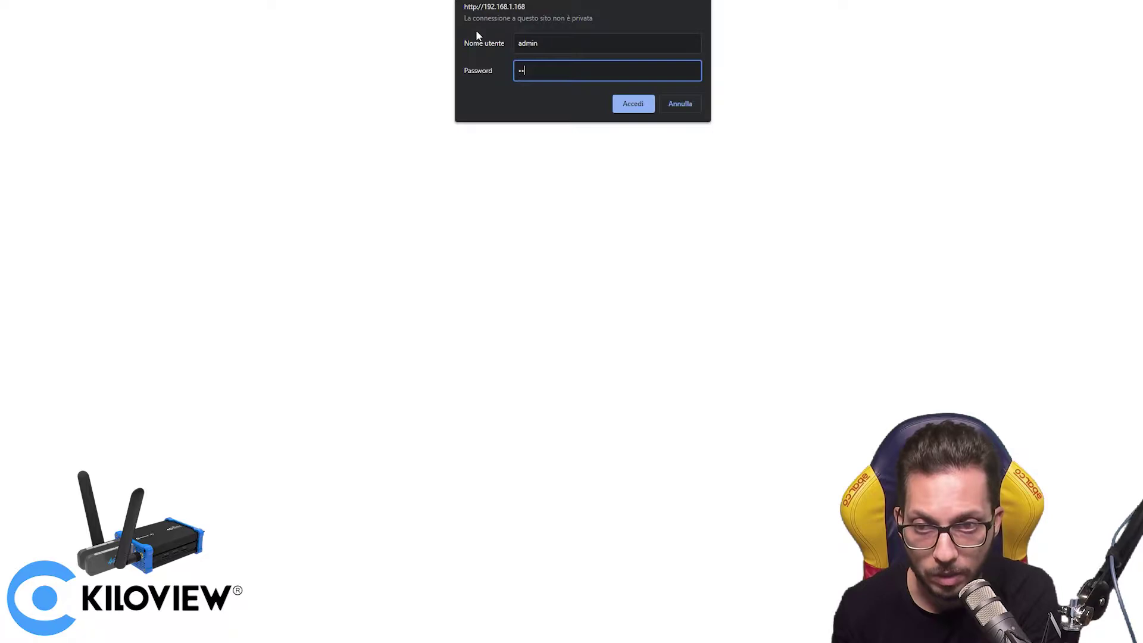
text(in)
key(Return)
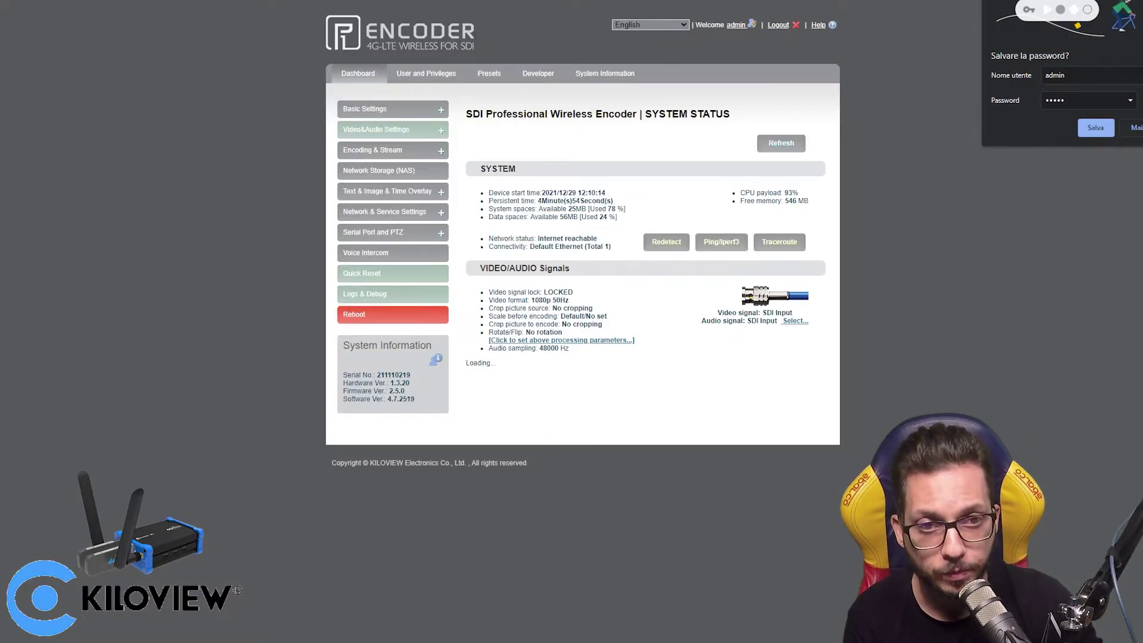
click(1137, 15)
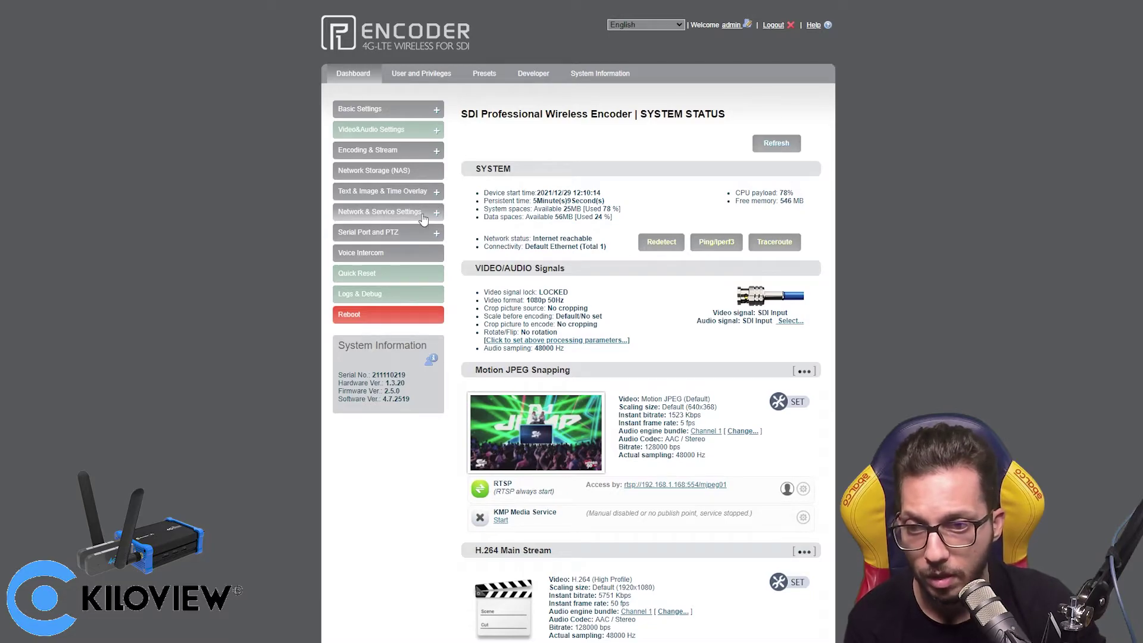
click(422, 216)
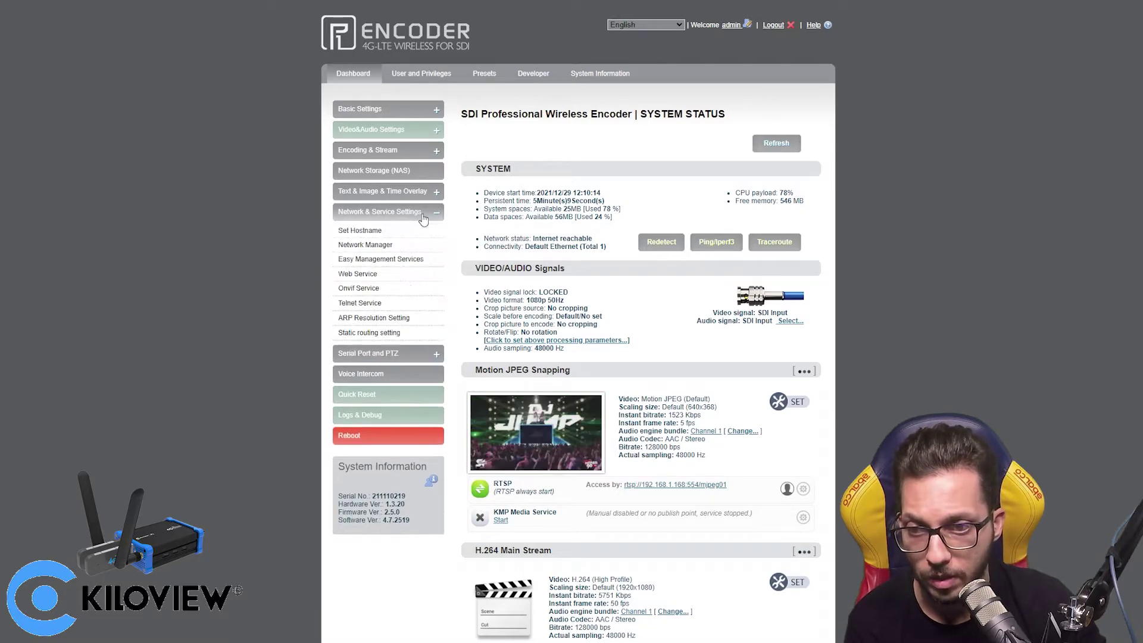
- Open Onvif Service, showing Onvif enabled on port 8080 with authorization disabled
click(405, 290)
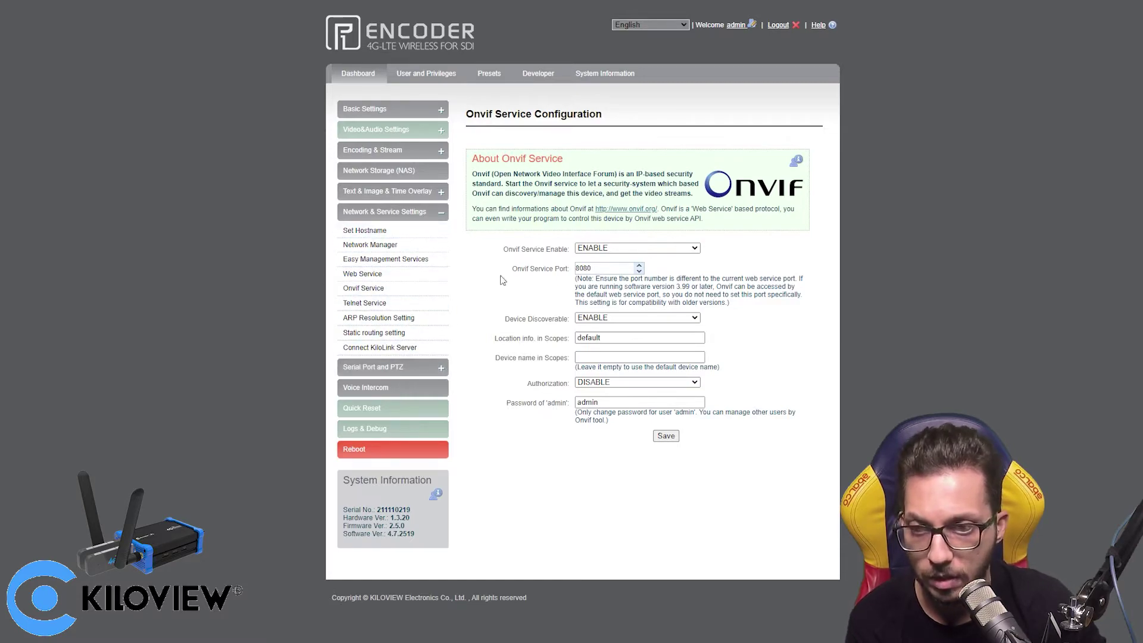
- Return to the dashboard and highlight the H.264 Main Stream and Sub Stream headings
click(368, 76)
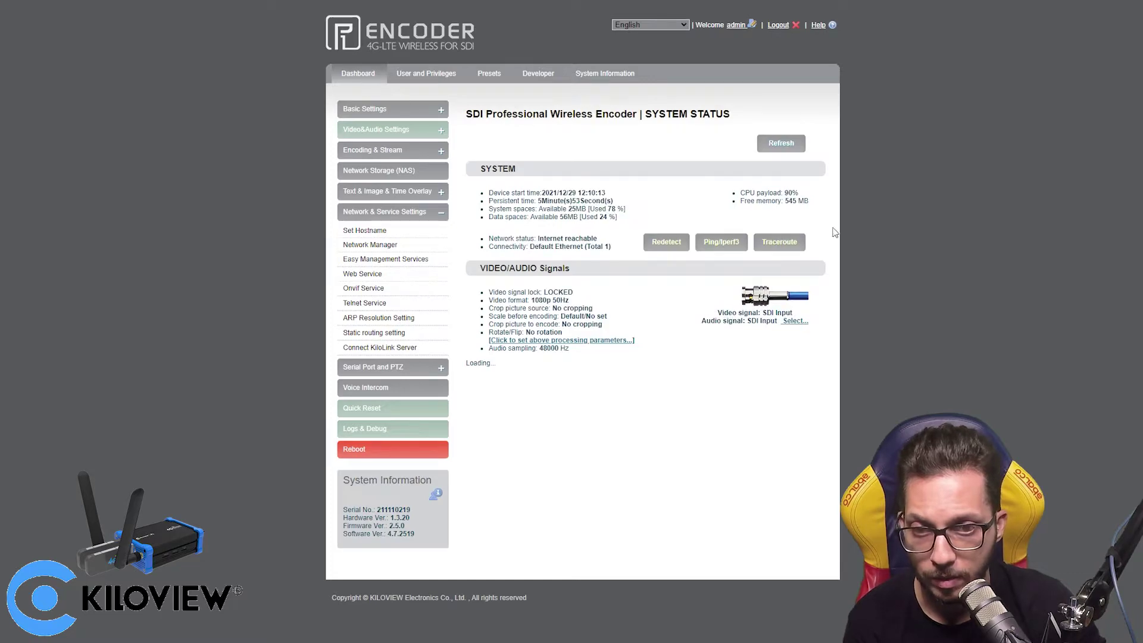
scroll(727, 392, down, 3)
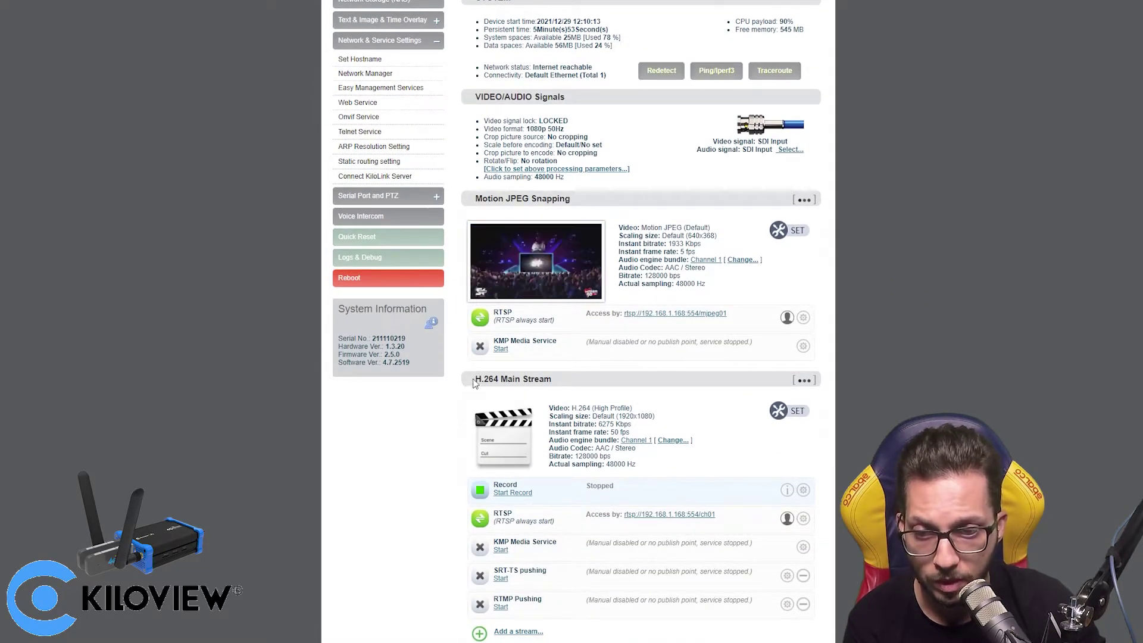
drag(473, 379, 566, 382)
click(589, 386)
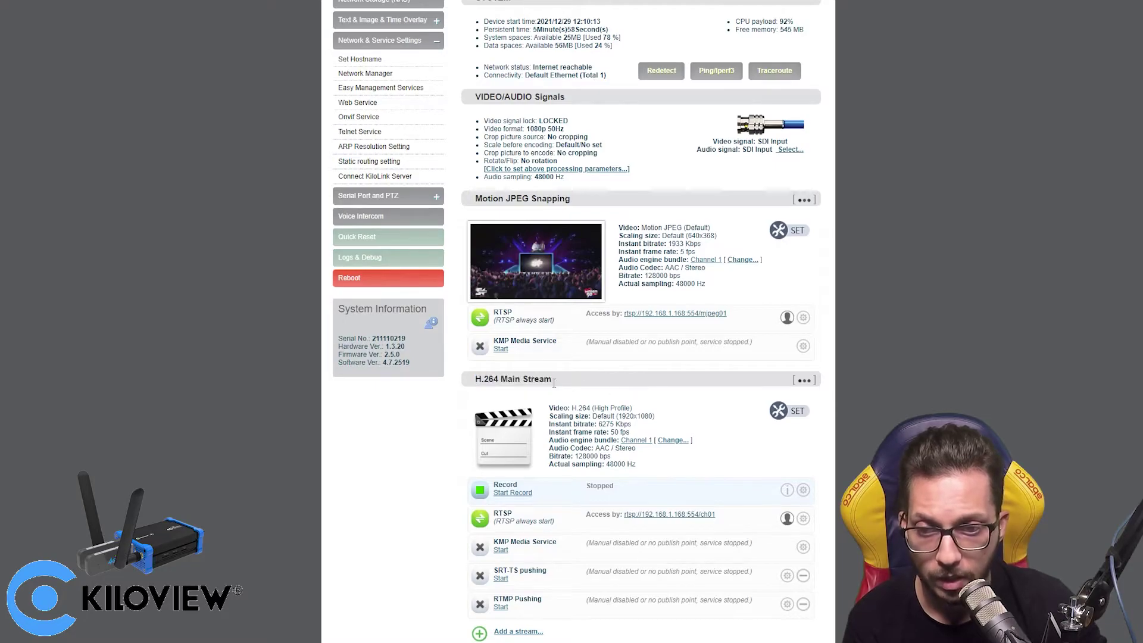
scroll(603, 374, down, 1)
scroll(603, 372, down, 2)
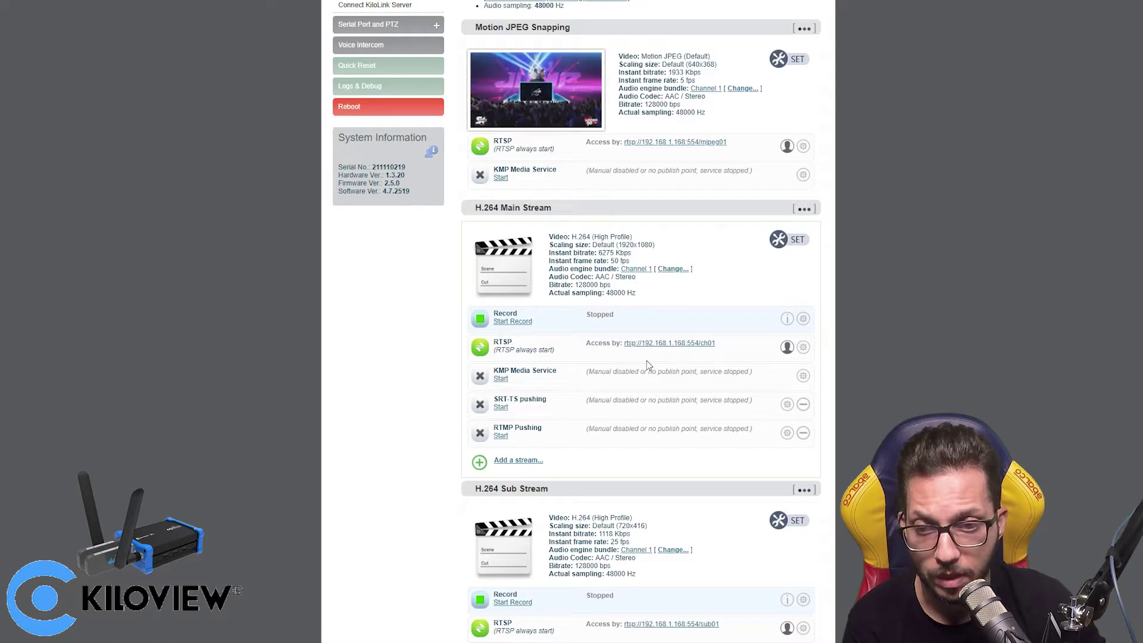
drag(500, 207, 552, 208)
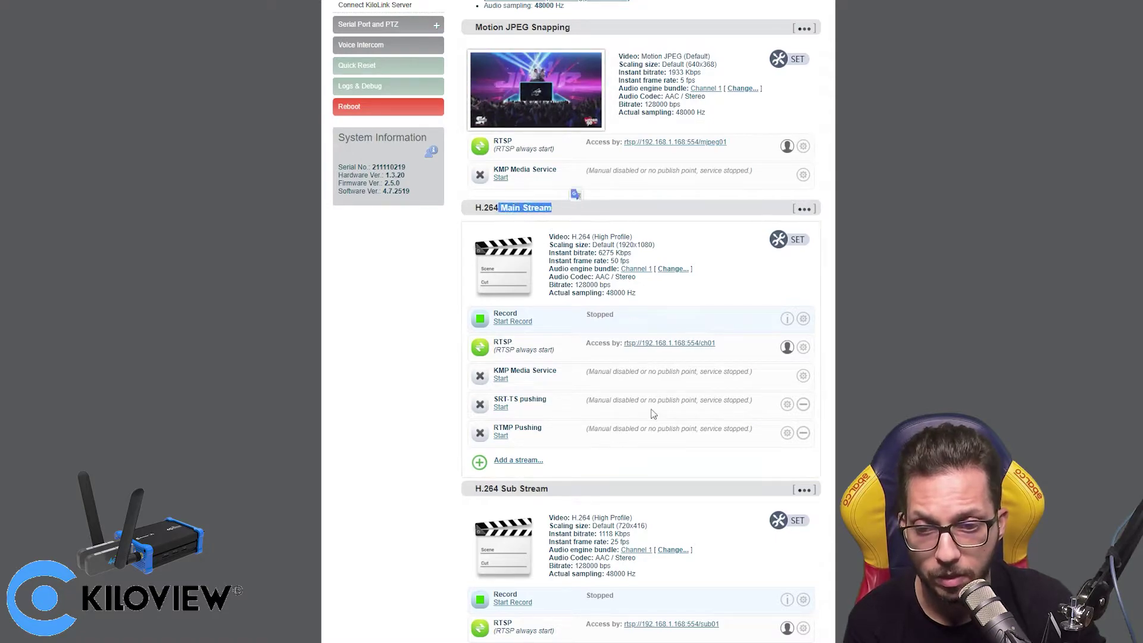
drag(495, 489, 551, 489)
click(576, 488)
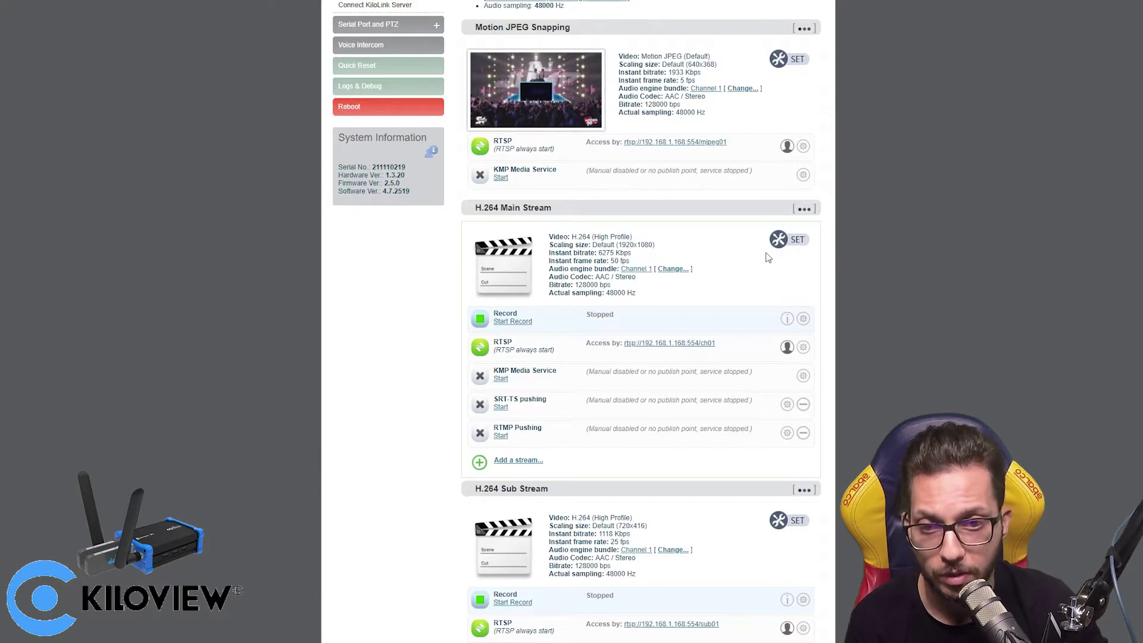
- Review the H.264 main stream settings: Default scaling, Color, High profile, FULL frame rate. Leave them unchanged
click(794, 241)
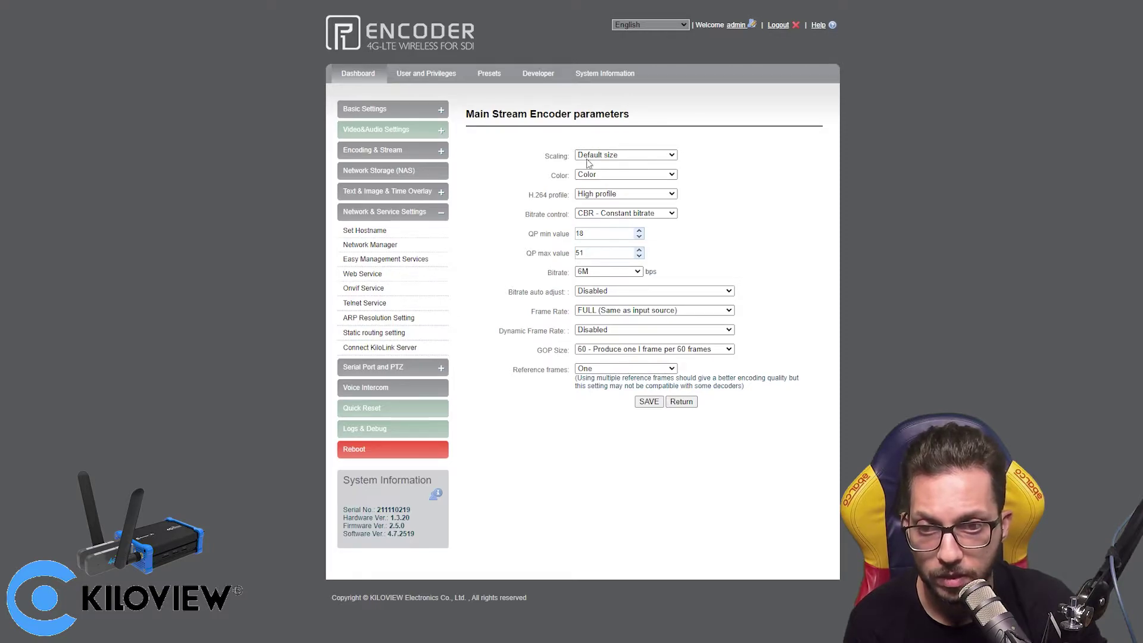
click(641, 157)
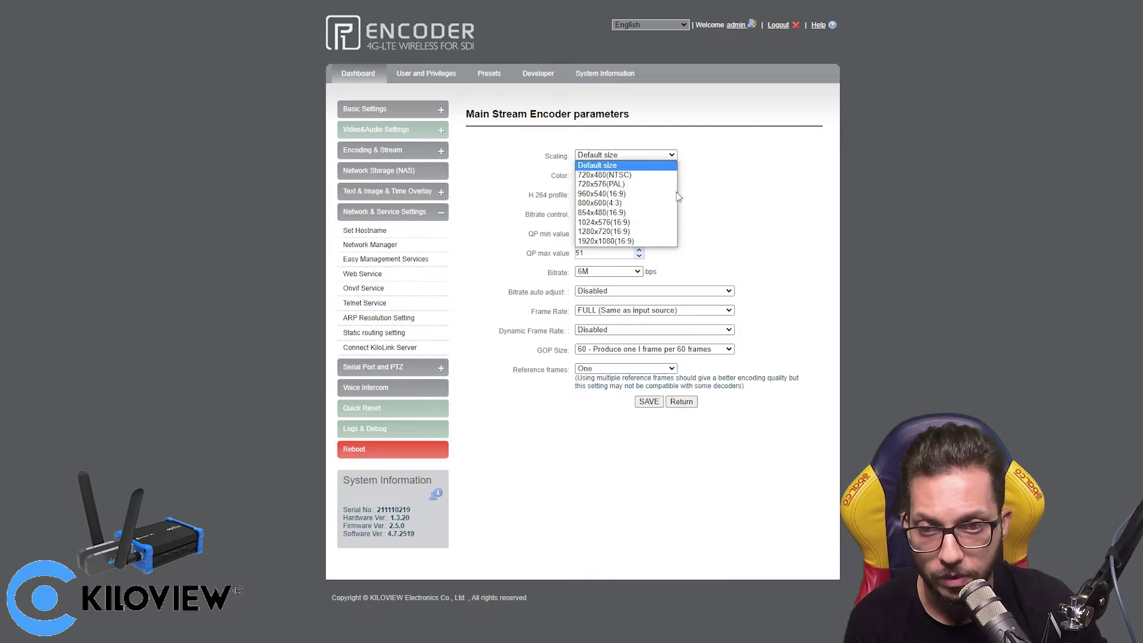
click(750, 183)
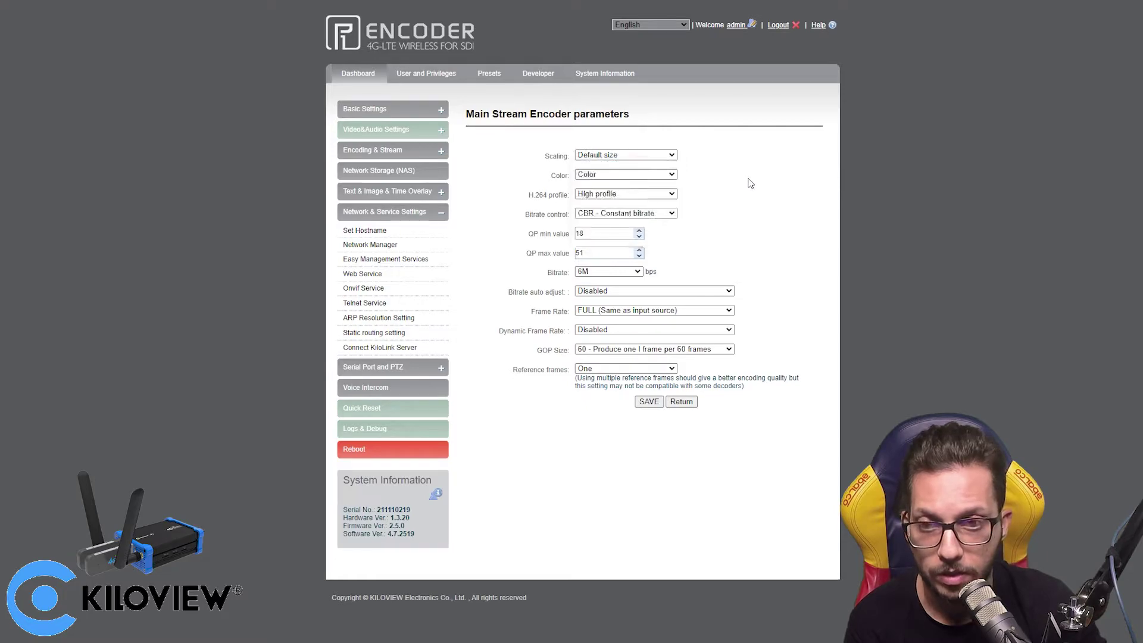
click(641, 176)
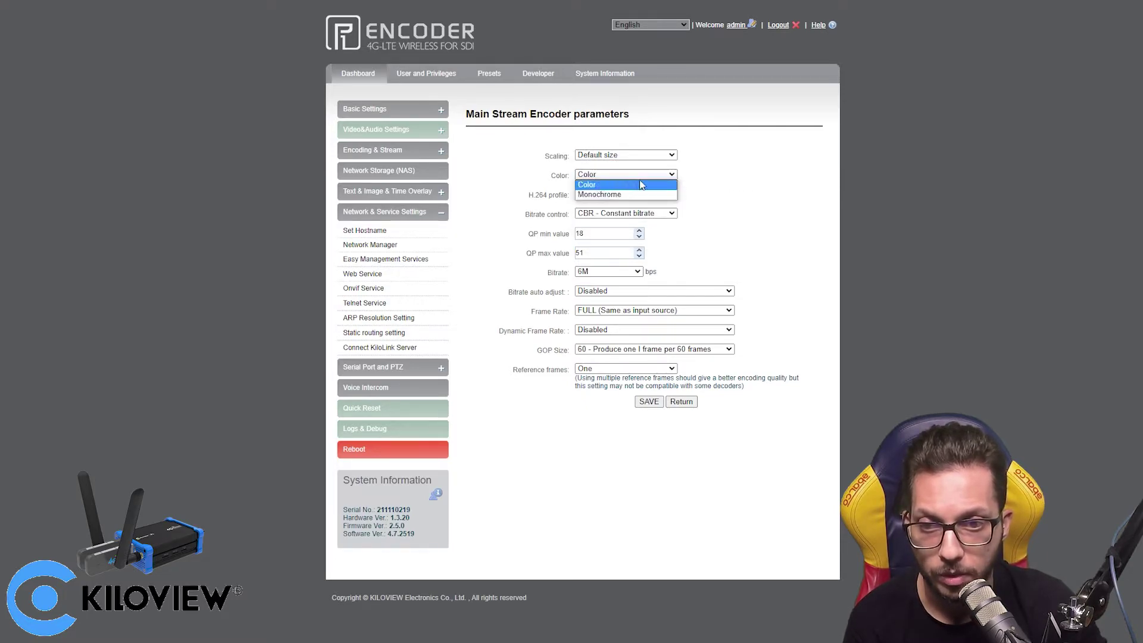
click(762, 176)
click(616, 199)
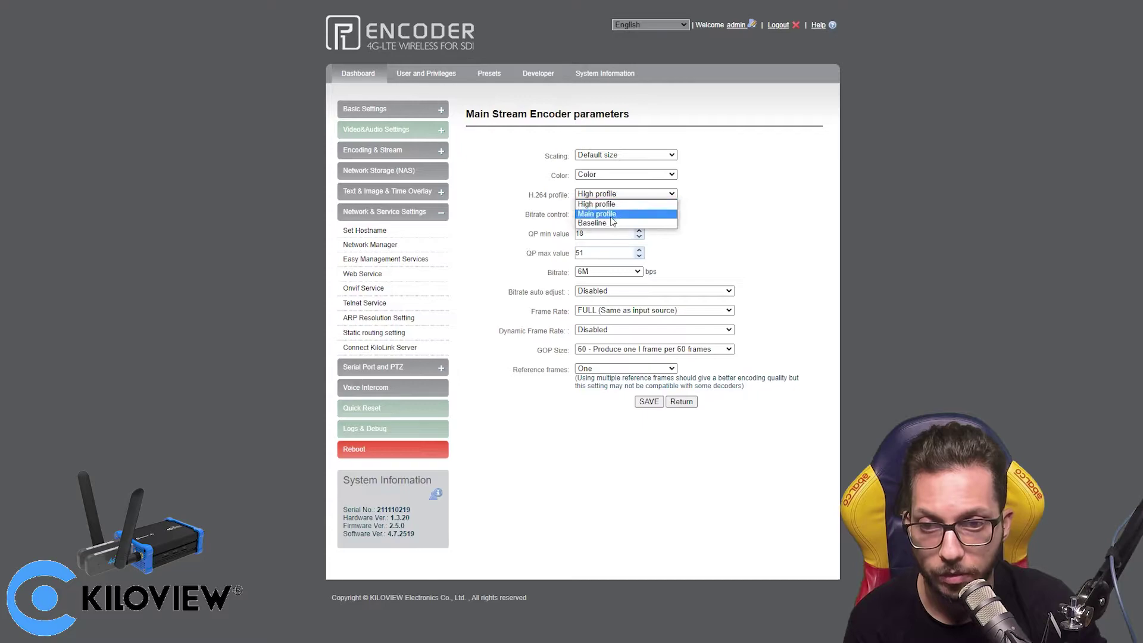
click(524, 199)
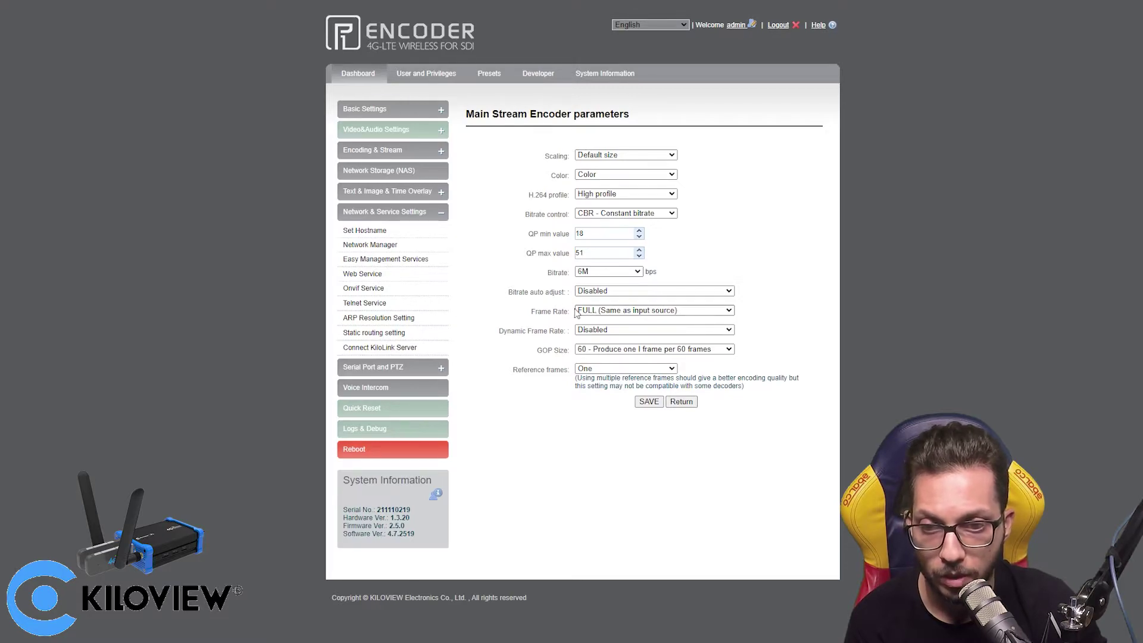
click(577, 313)
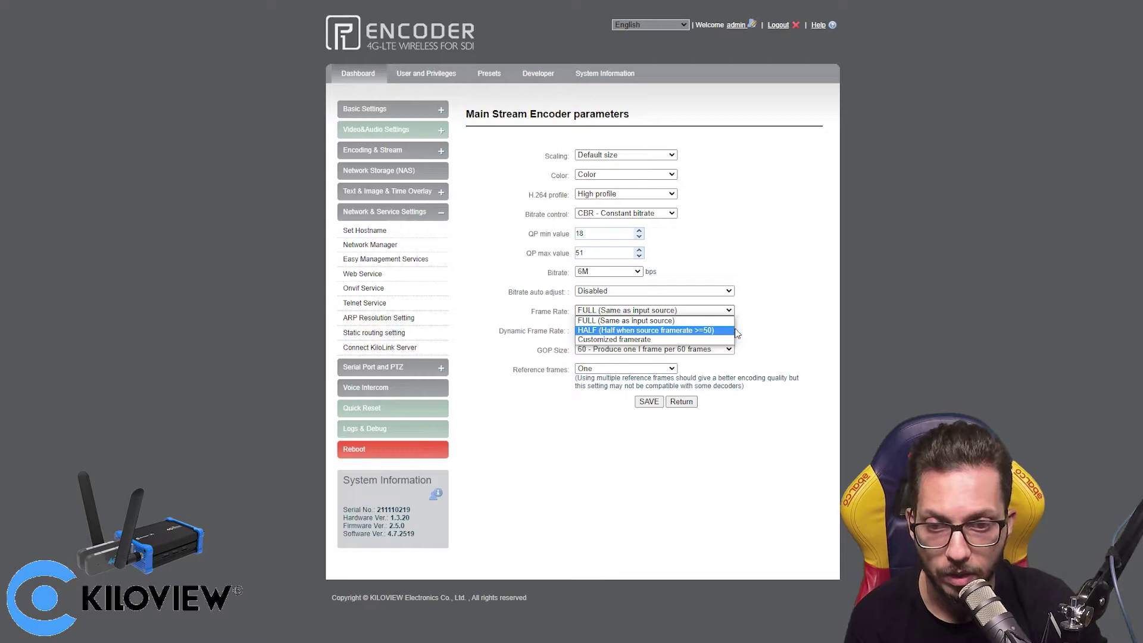
click(788, 323)
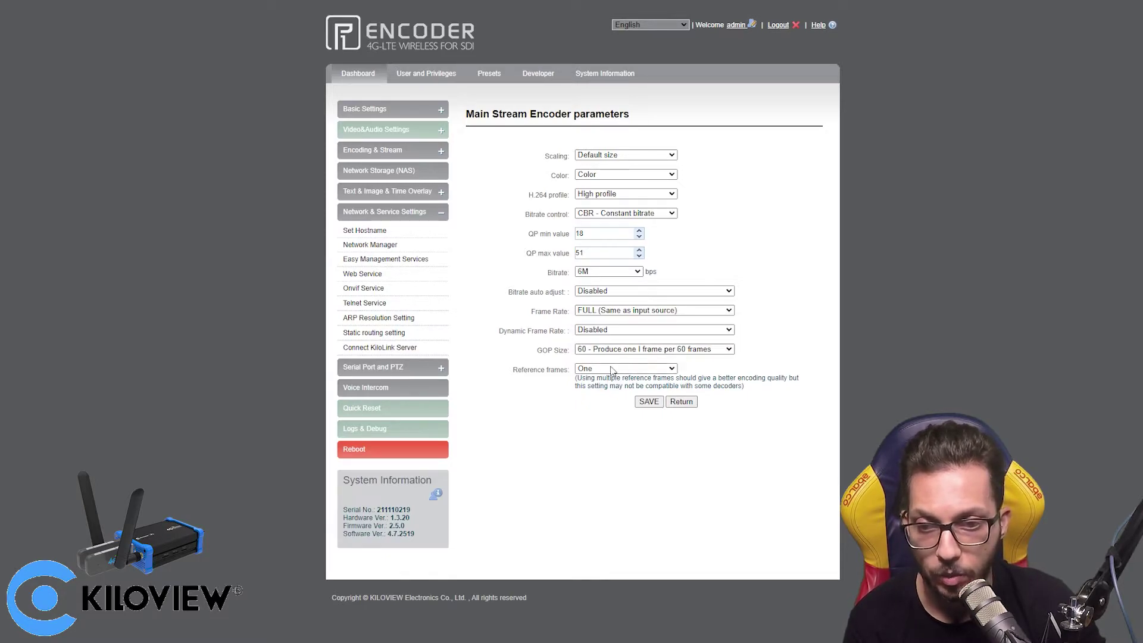
click(687, 402)
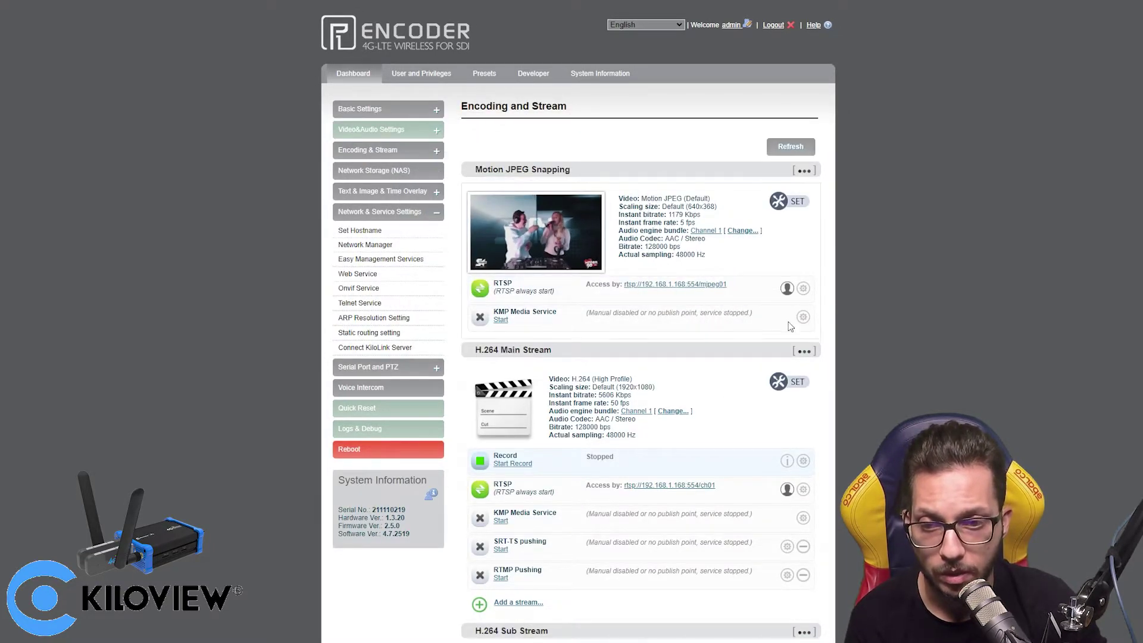
scroll(790, 322, down, 1)
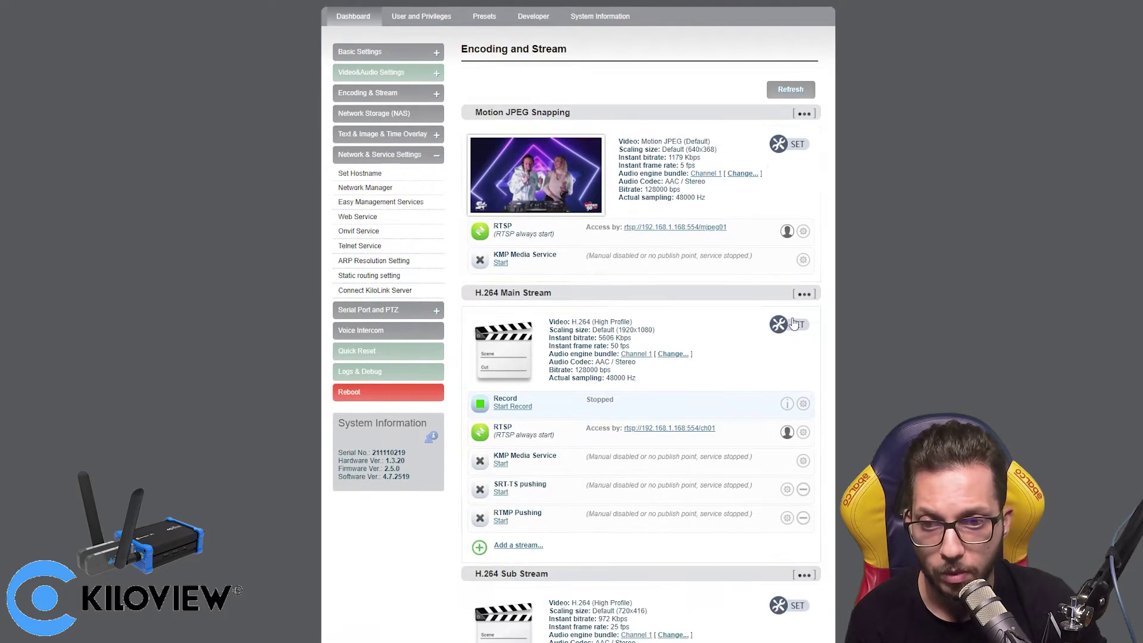
scroll(791, 322, up, 1)
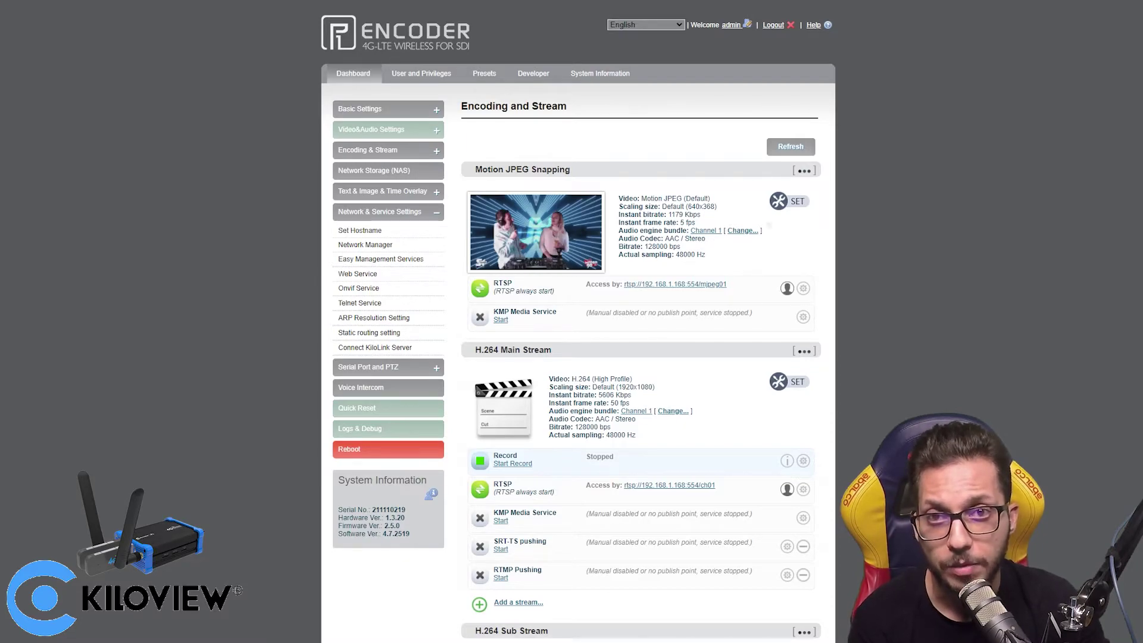
scroll(642, 321, down, 2)
scroll(641, 321, down, 1)
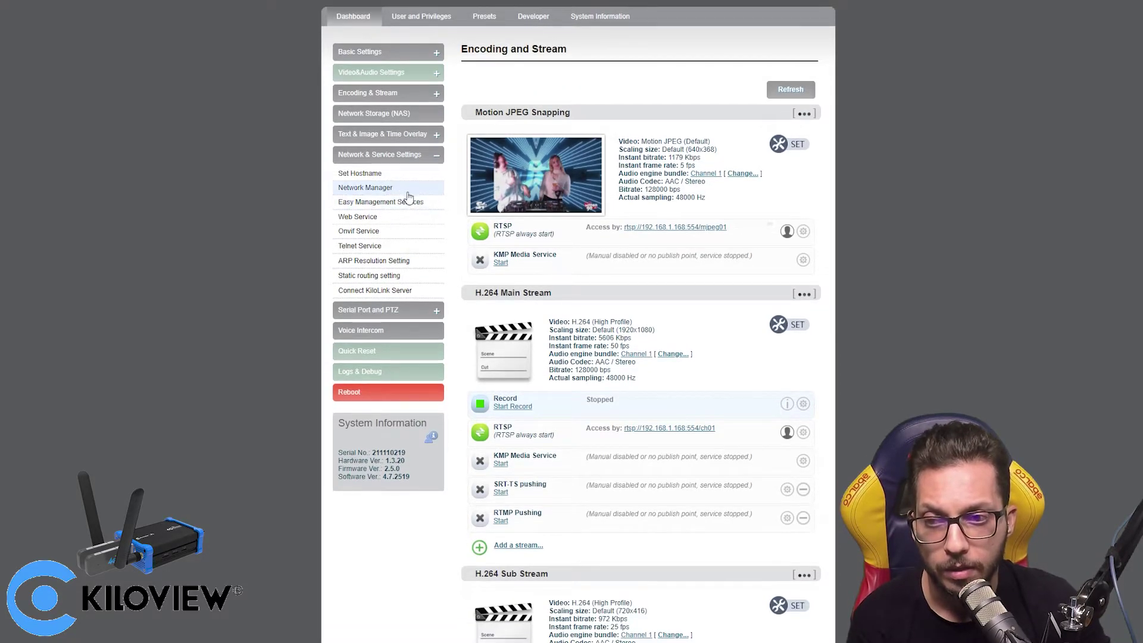
- Show the Connect KiloLink Server page and point out server address 194.163.190.199 and the bonded links
click(409, 193)
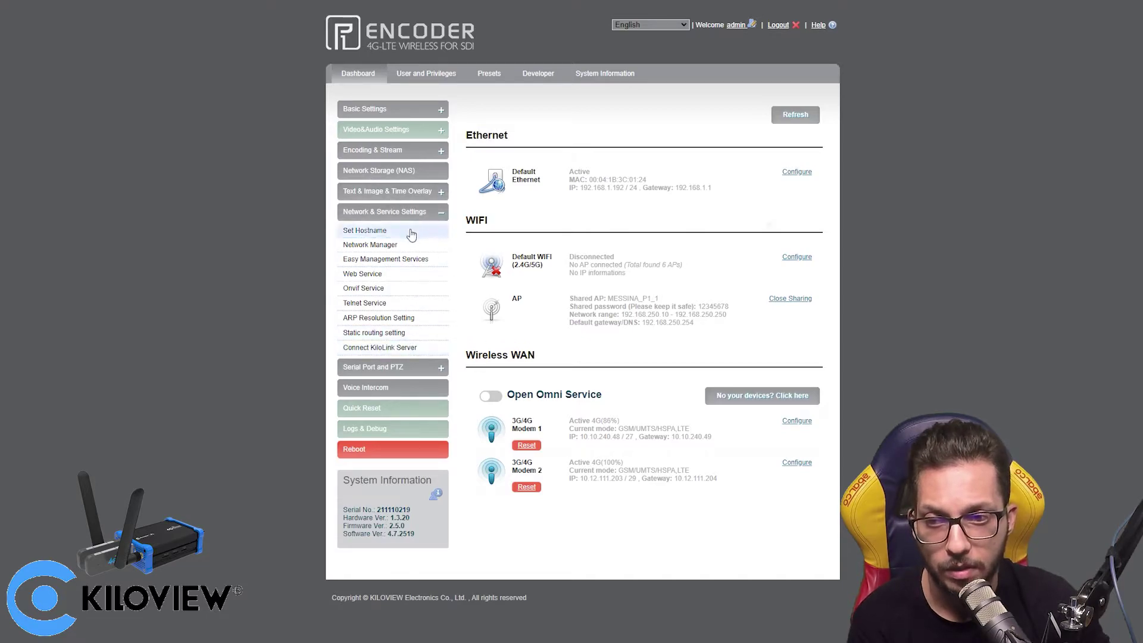
click(410, 348)
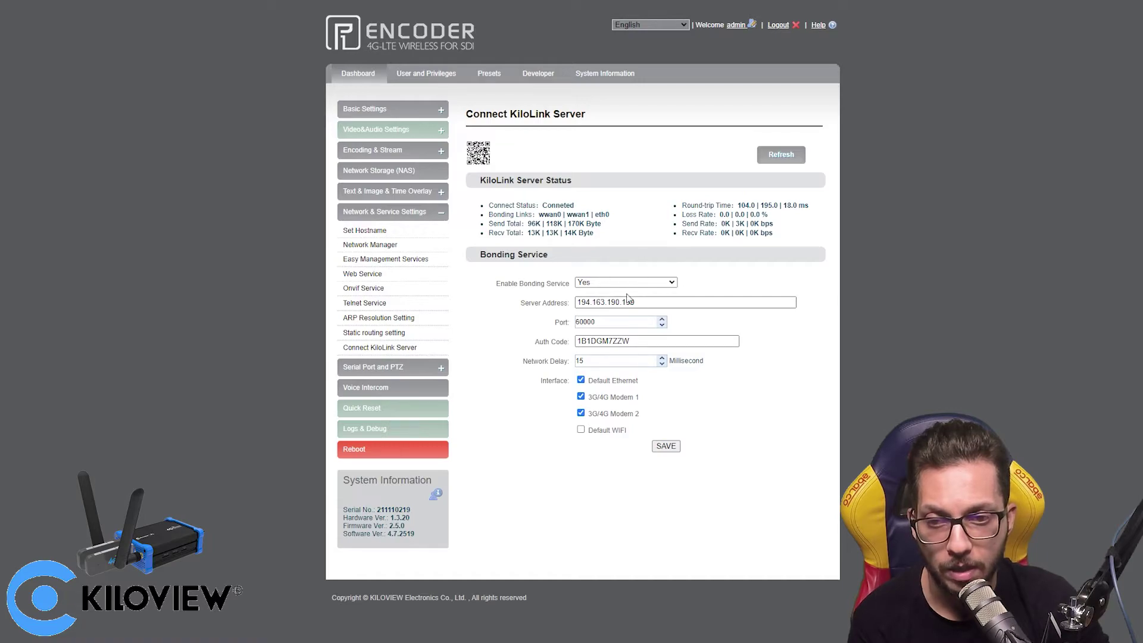
drag(632, 302, 572, 302)
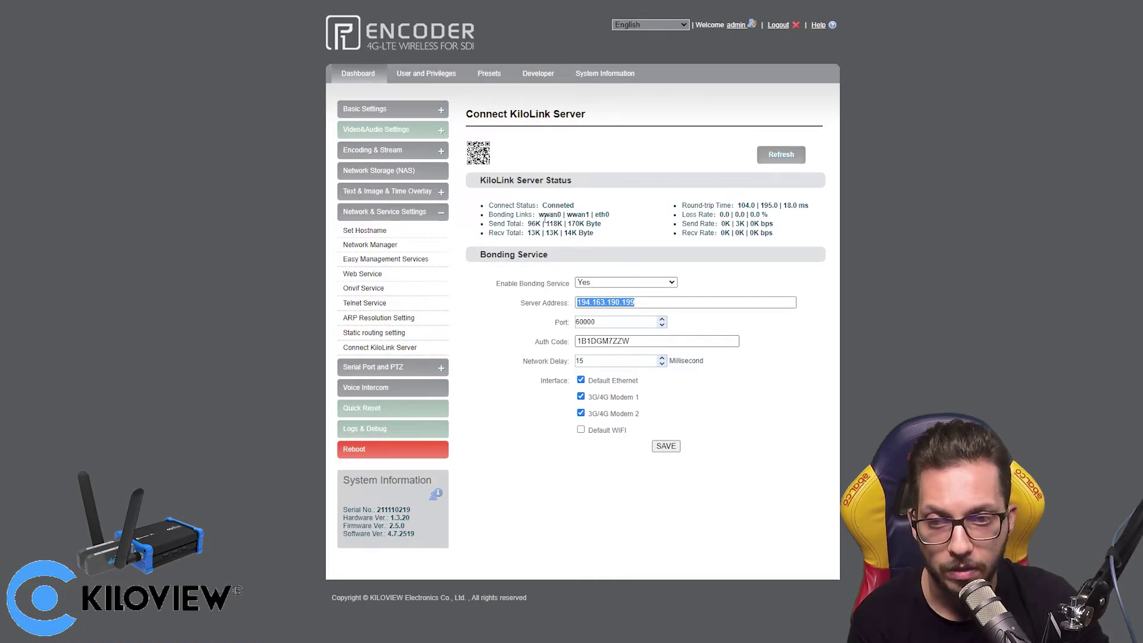
drag(538, 215, 613, 217)
click(593, 218)
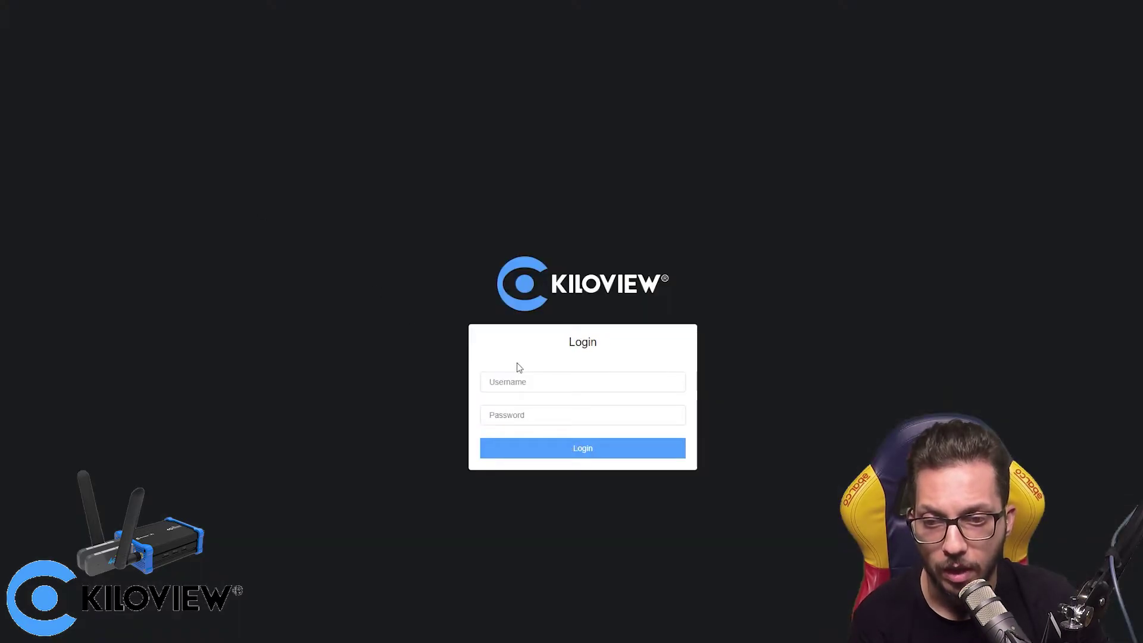
- Log in to Kilolink Server using the browser's saved credentials
click(521, 382)
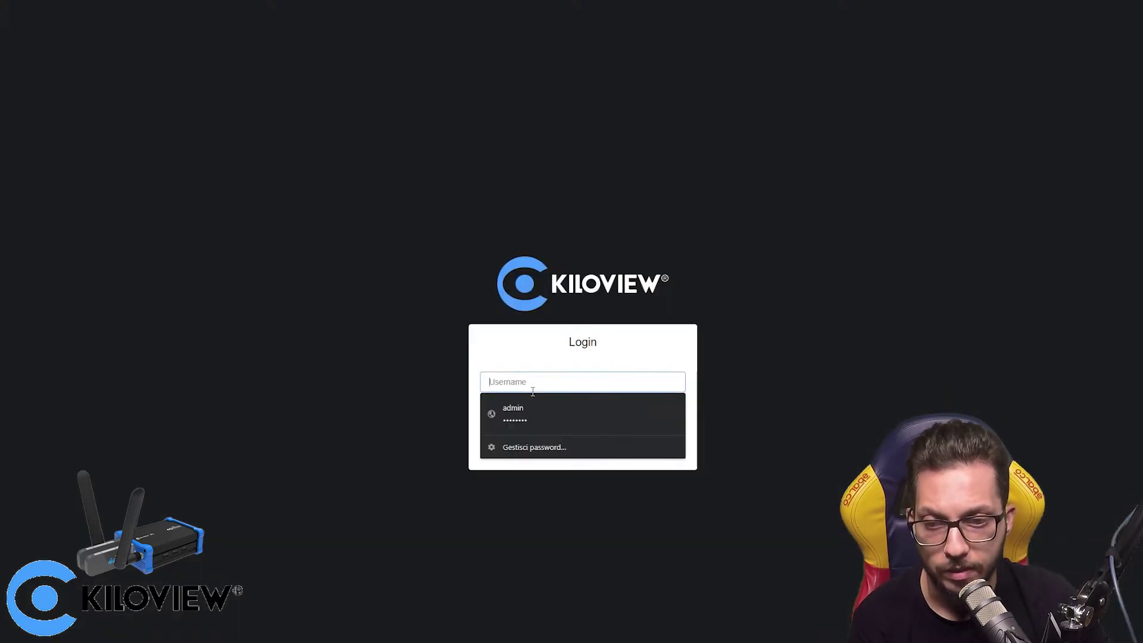
click(574, 418)
click(594, 461)
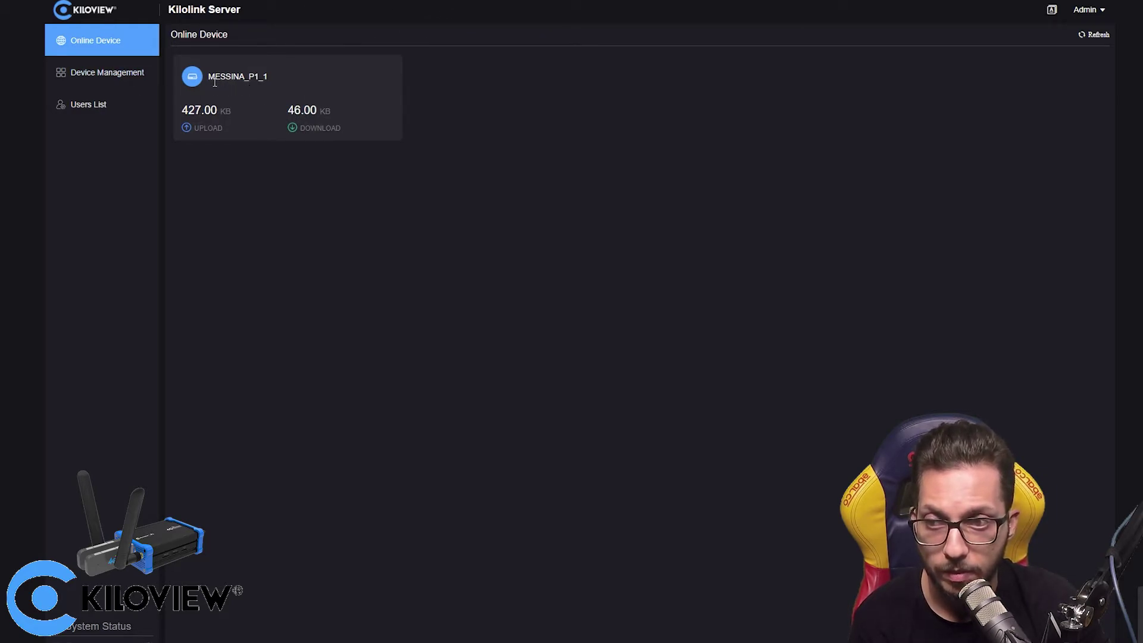
- Point out the online MESSINA_P1_1 device and its DOWNLOAD counter, then go to Device Management
drag(215, 82, 253, 81)
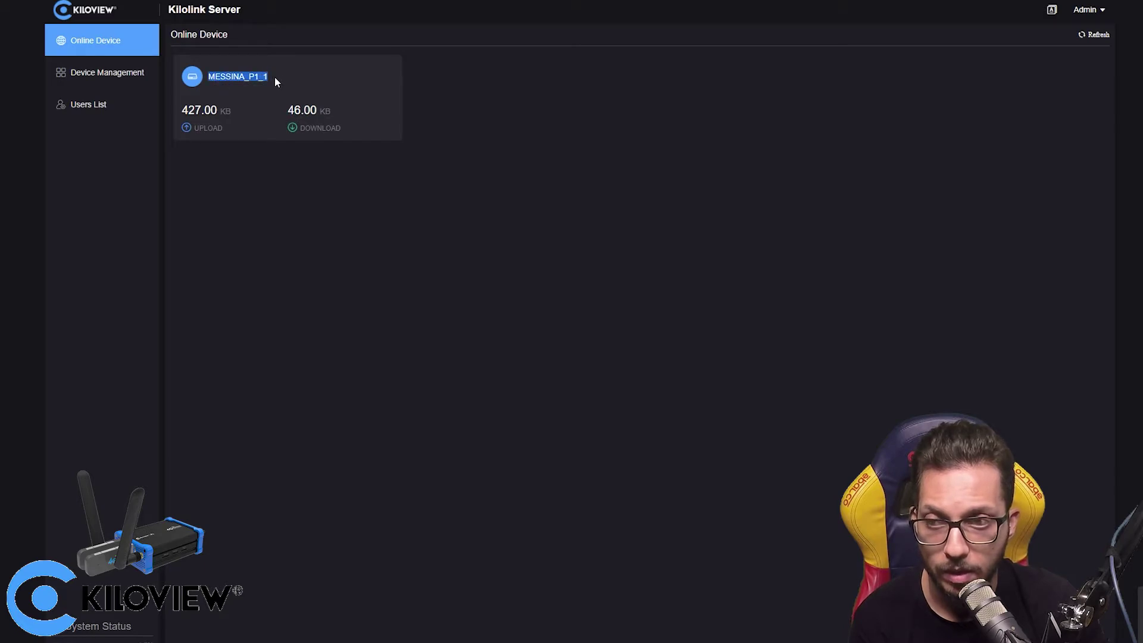
click(233, 86)
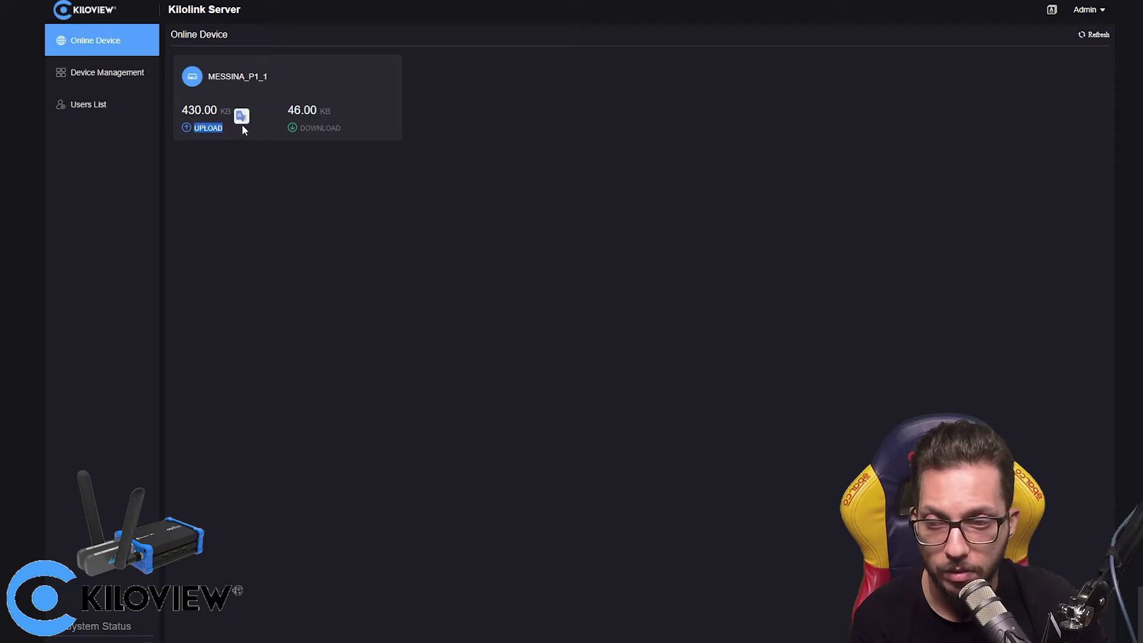
double_click(301, 127)
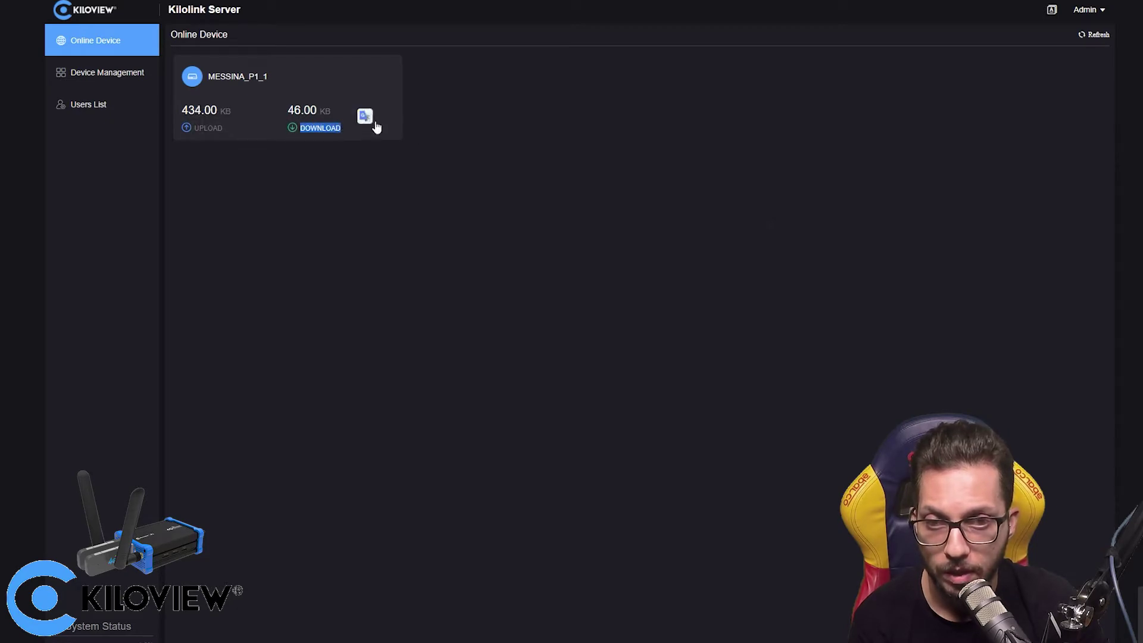
click(111, 74)
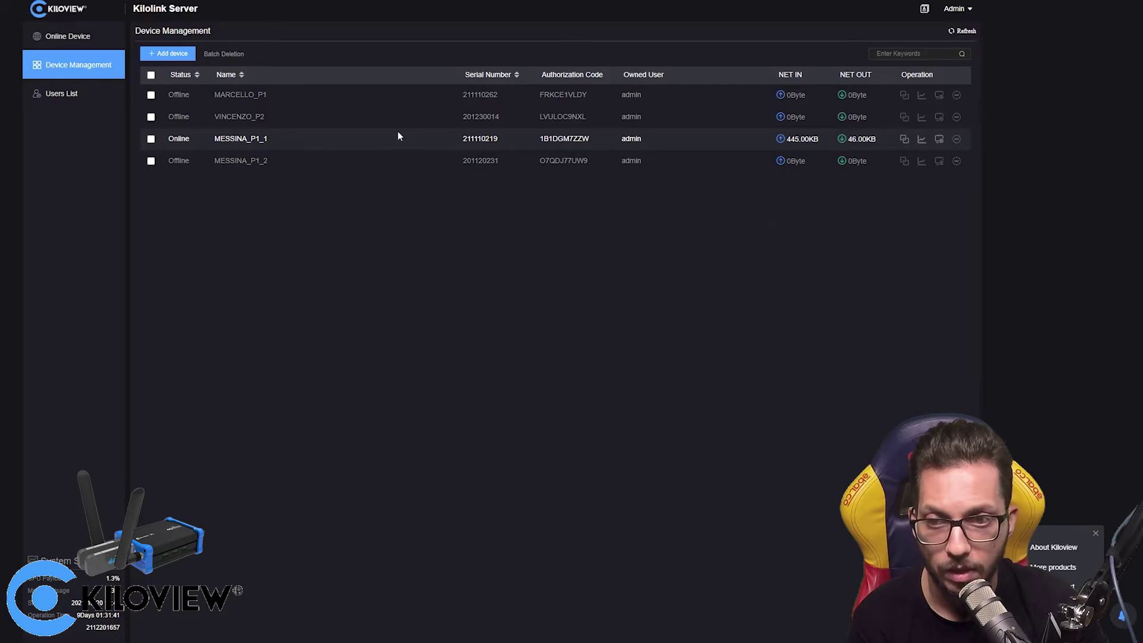
- Open the MESSINA_P1_1 row's detail panel from the Device Management table
click(473, 139)
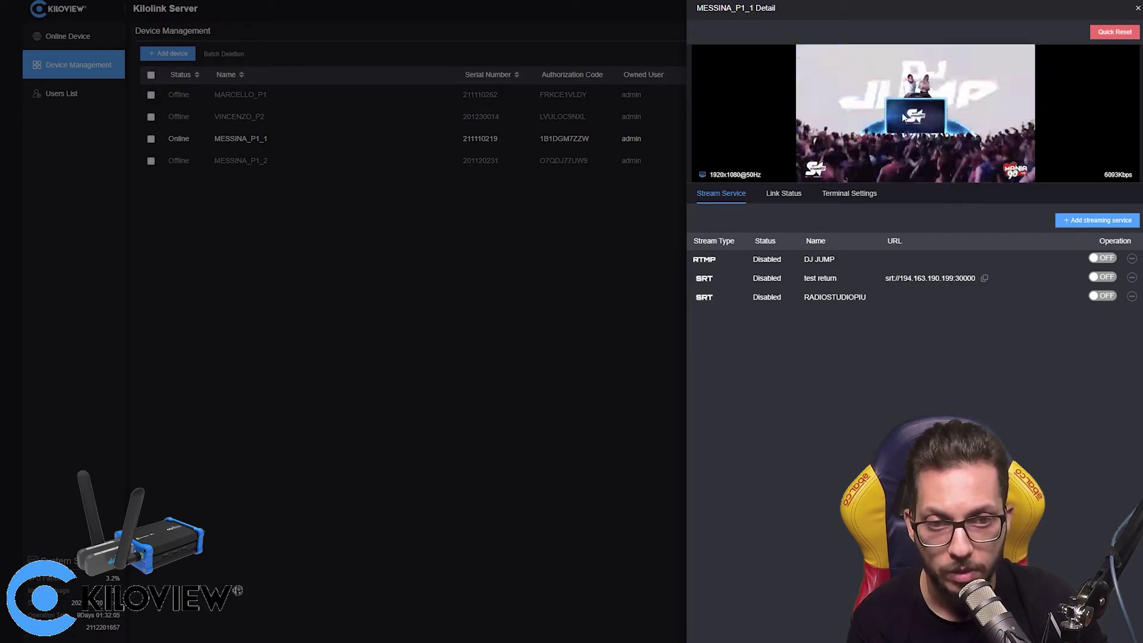
click(783, 195)
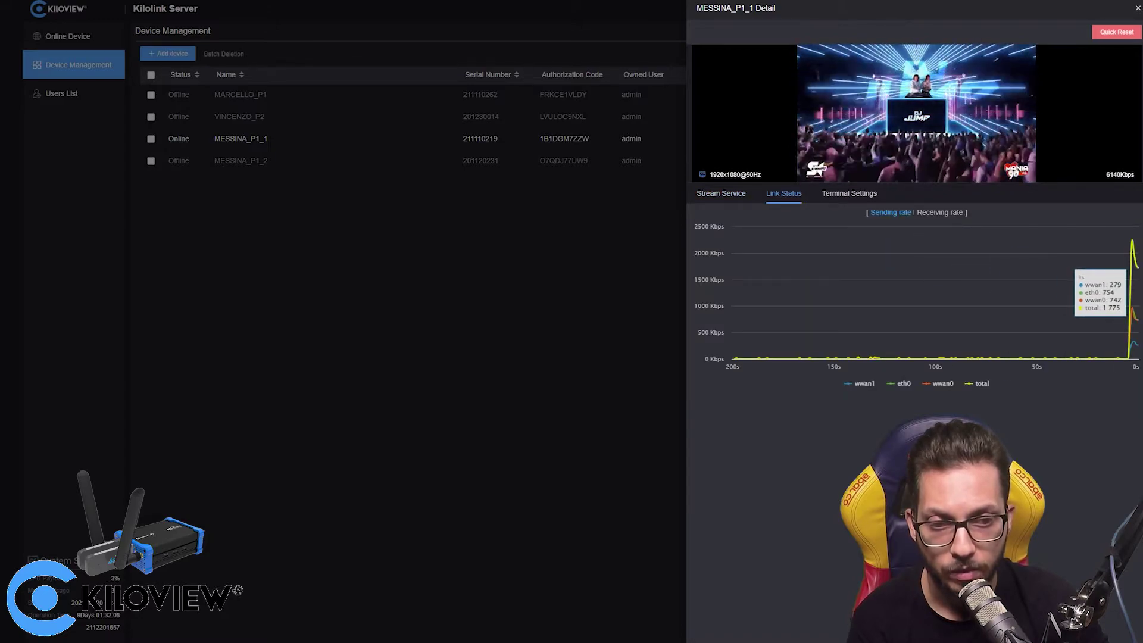
click(935, 217)
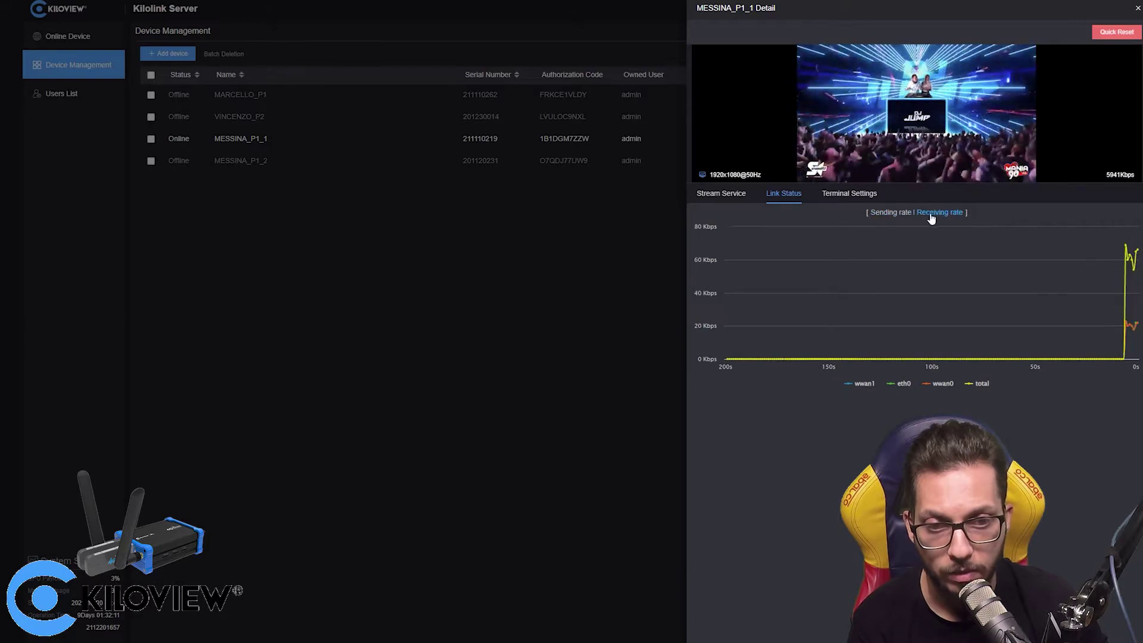
click(894, 214)
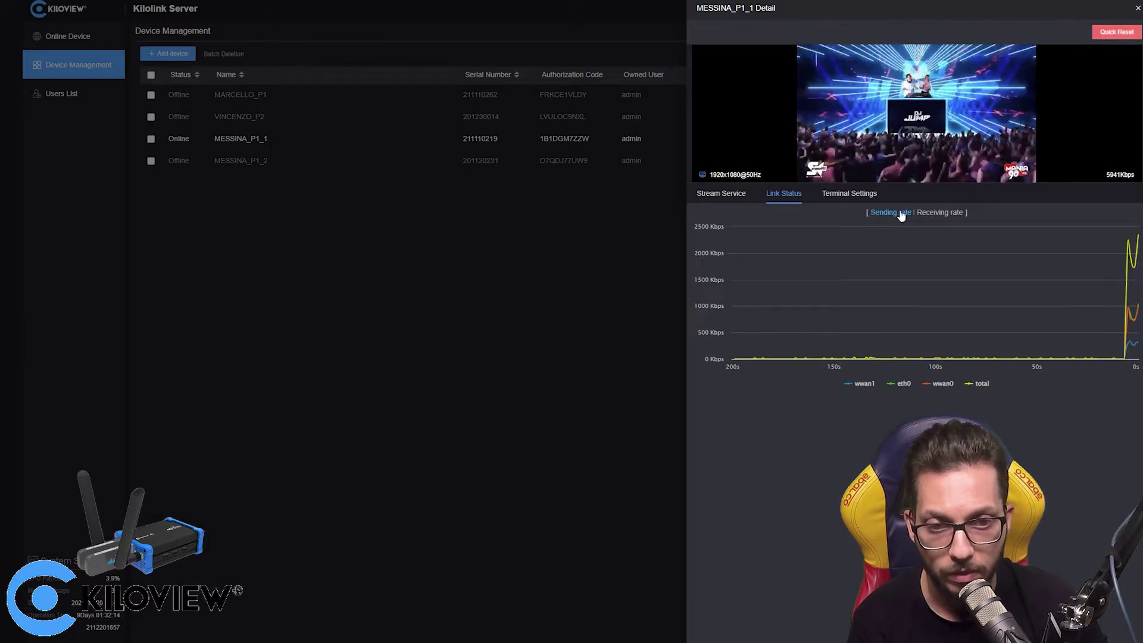
click(849, 197)
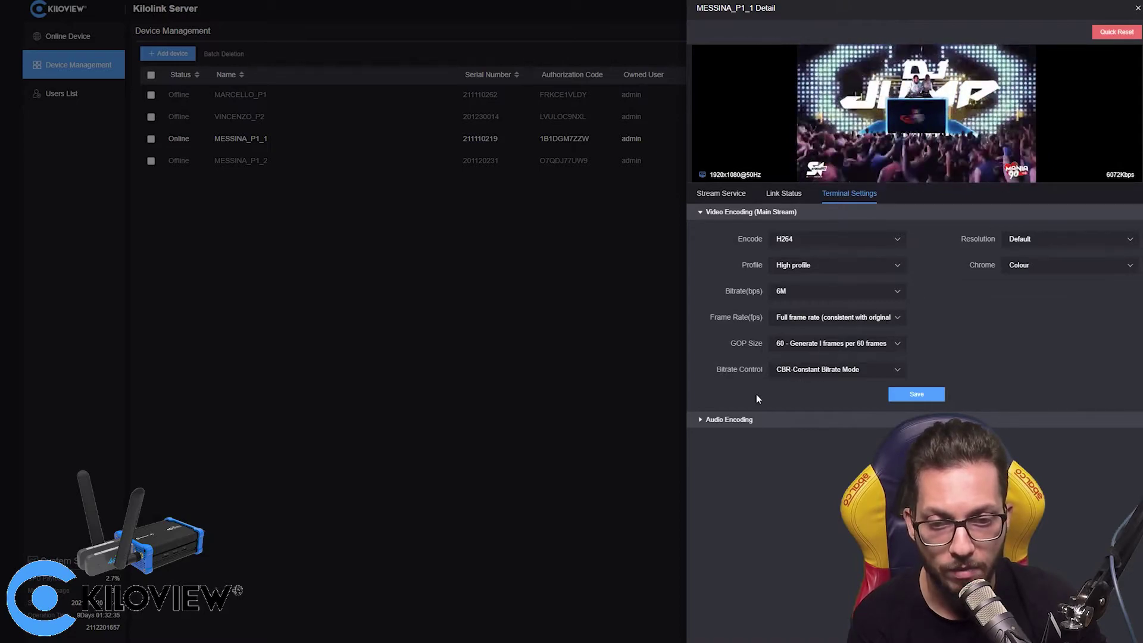
click(767, 419)
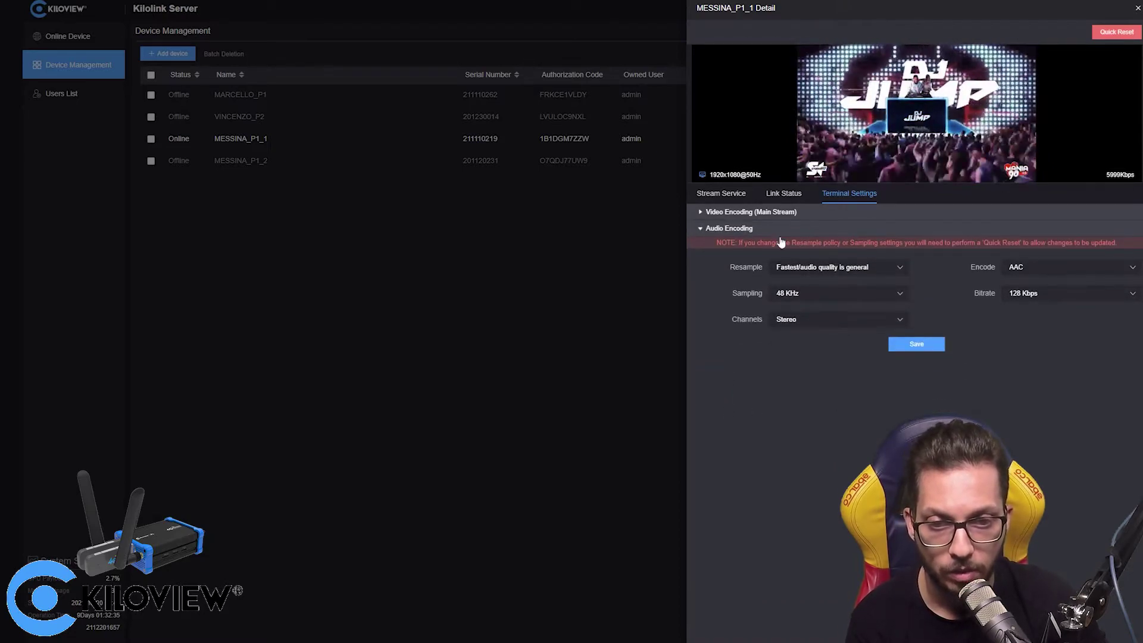
click(703, 230)
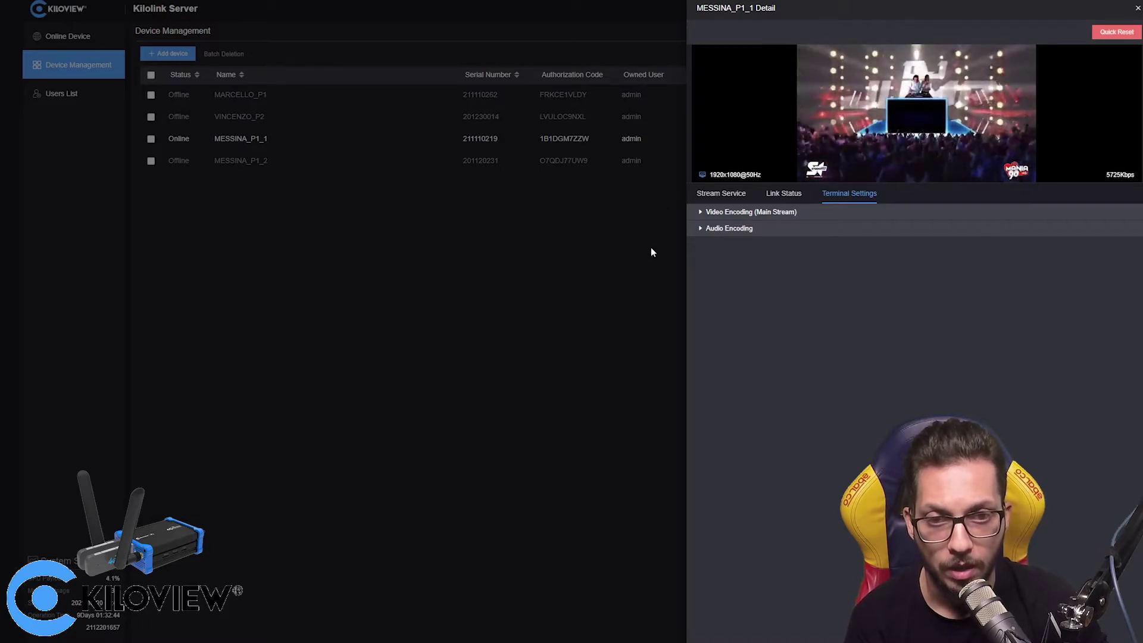
- Delete the test return SRT service from MESSINA_P1_1's streaming services
click(733, 193)
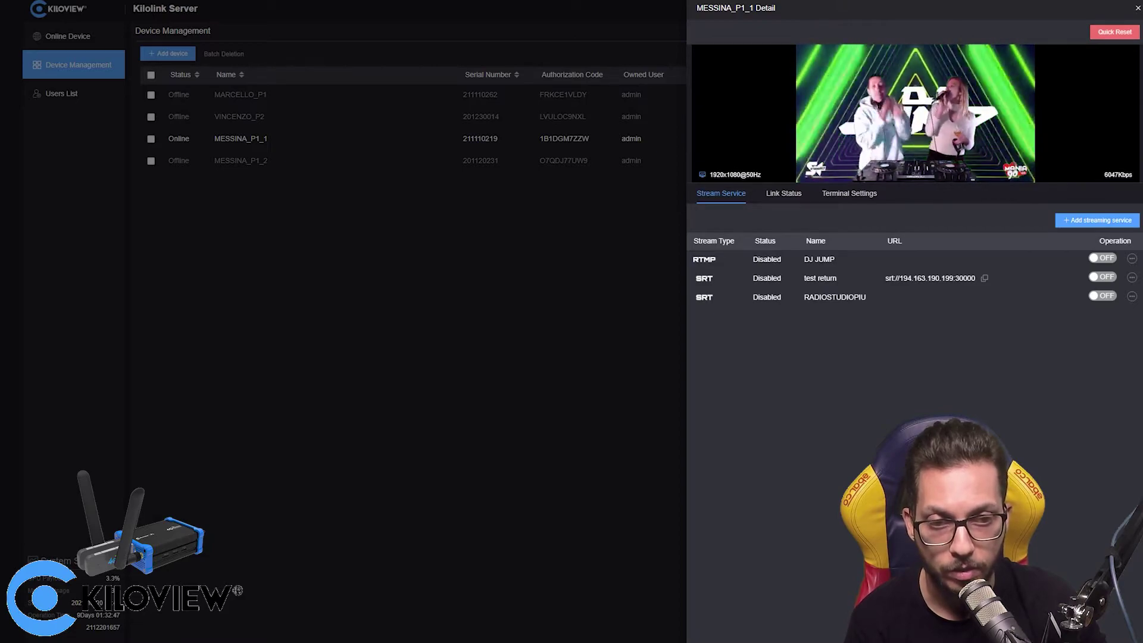
click(1131, 297)
click(1118, 315)
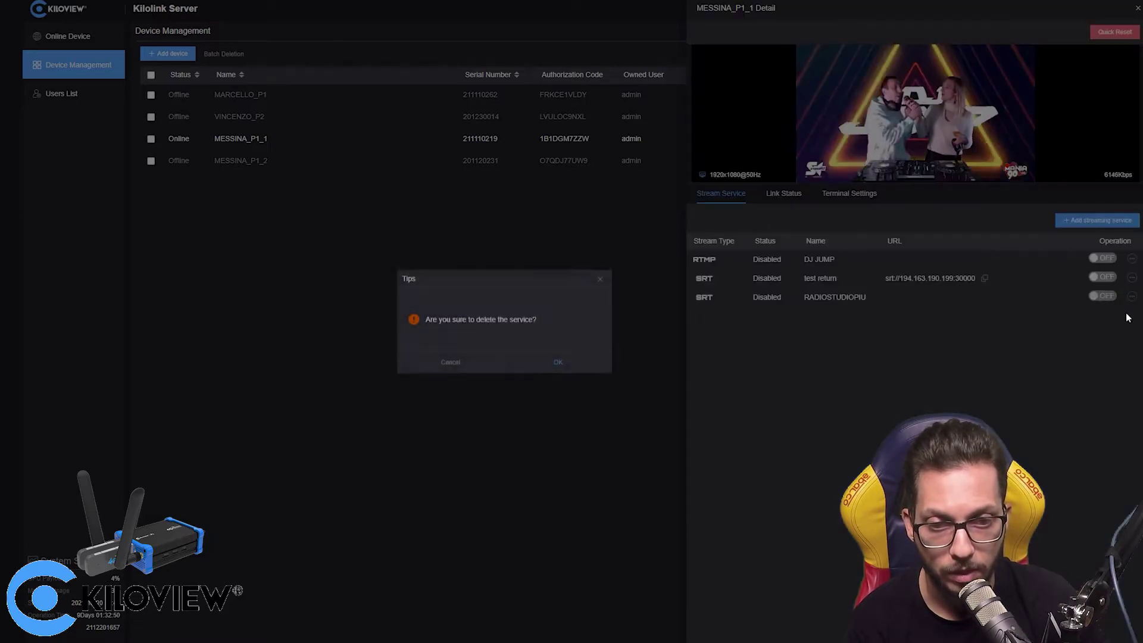
click(556, 364)
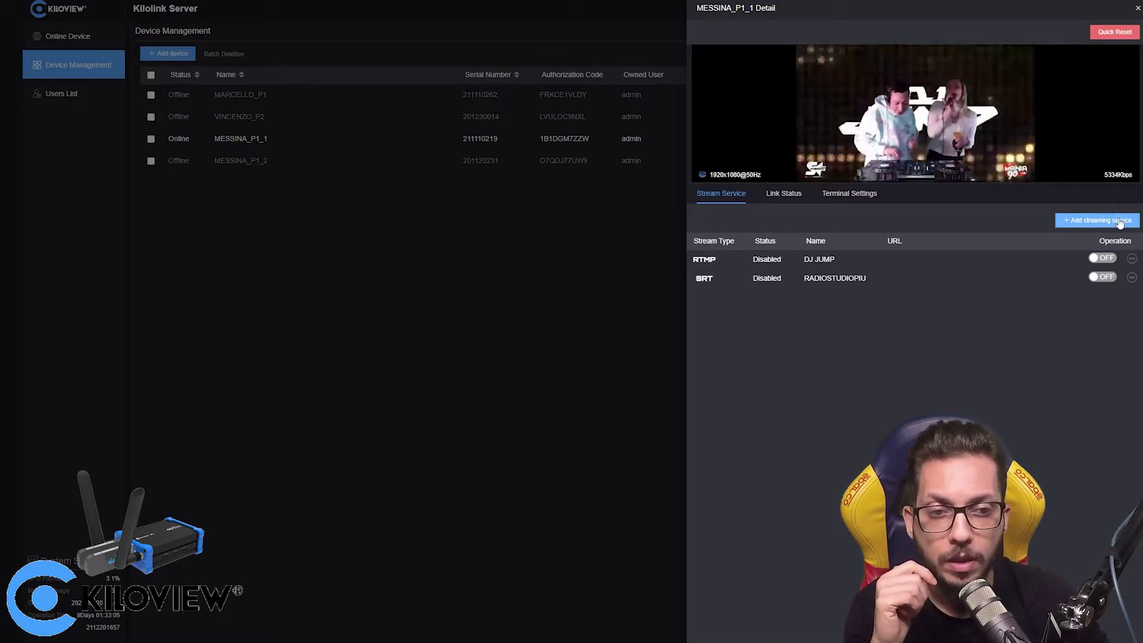
- Add SRT service 'srt test' on Main Stream, listener port 30000, 125 ms latency, and copy its URL
click(1116, 219)
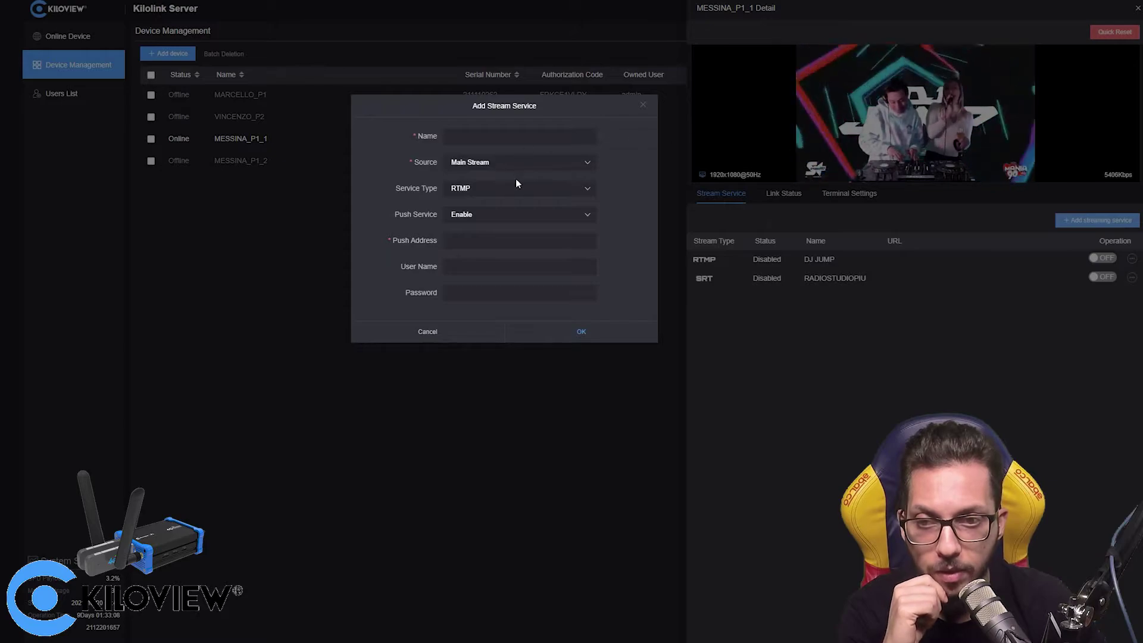
text(srt test)
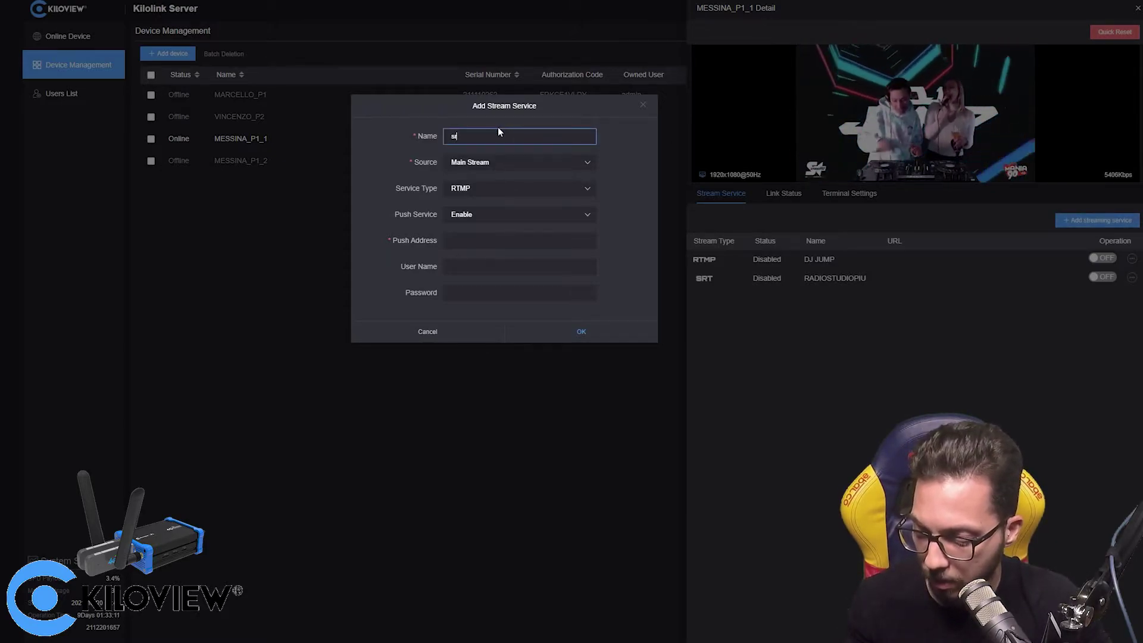
click(521, 195)
click(536, 248)
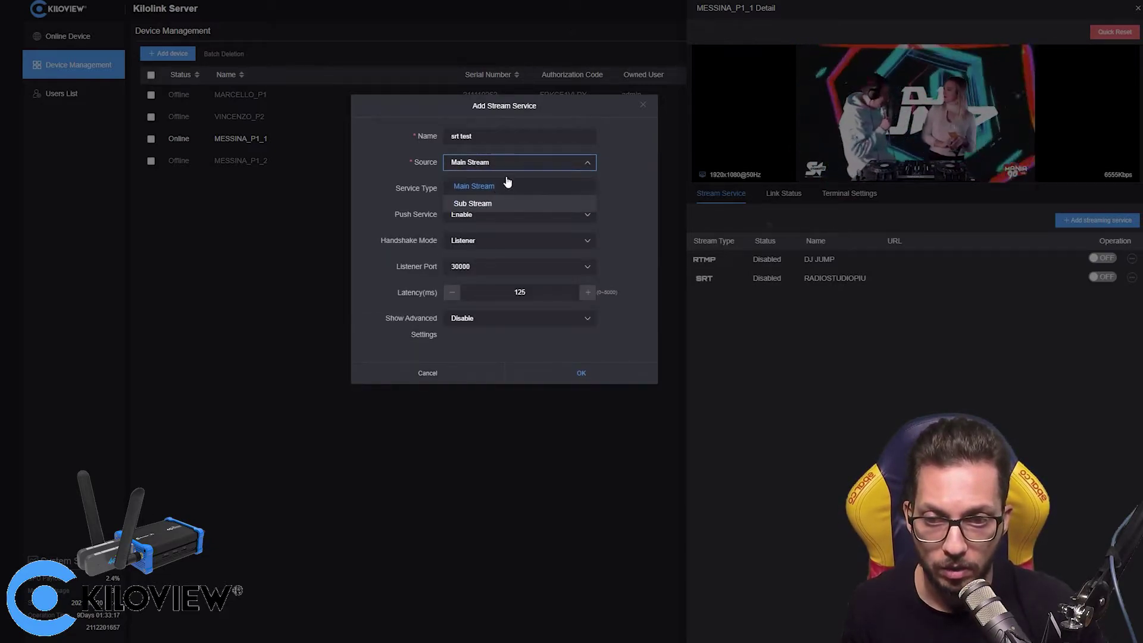
click(624, 161)
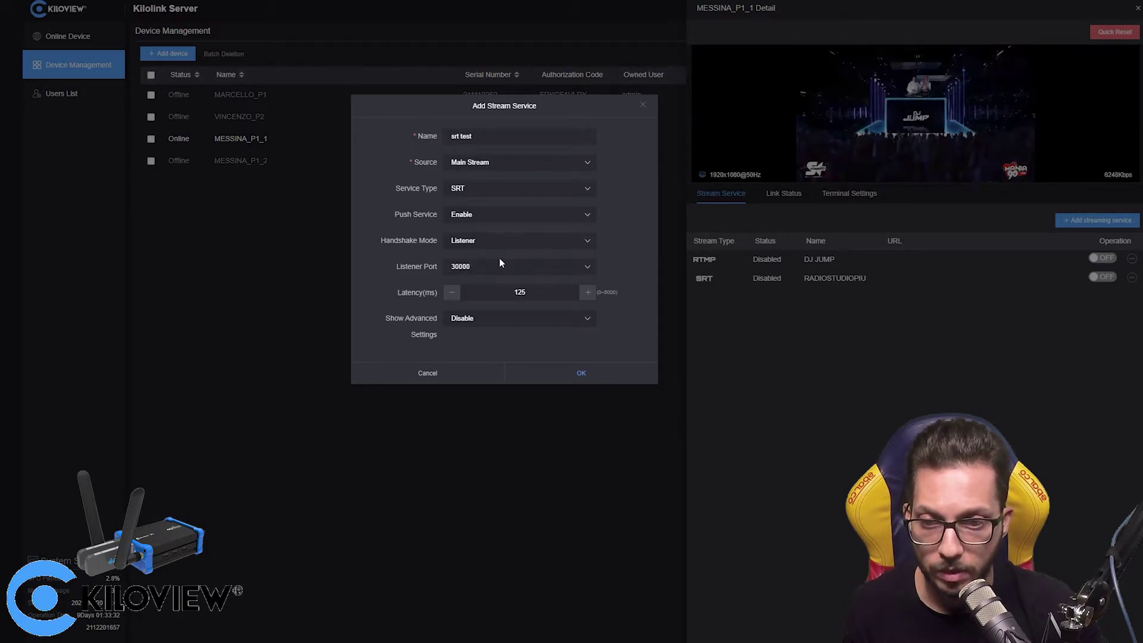
drag(535, 301, 481, 296)
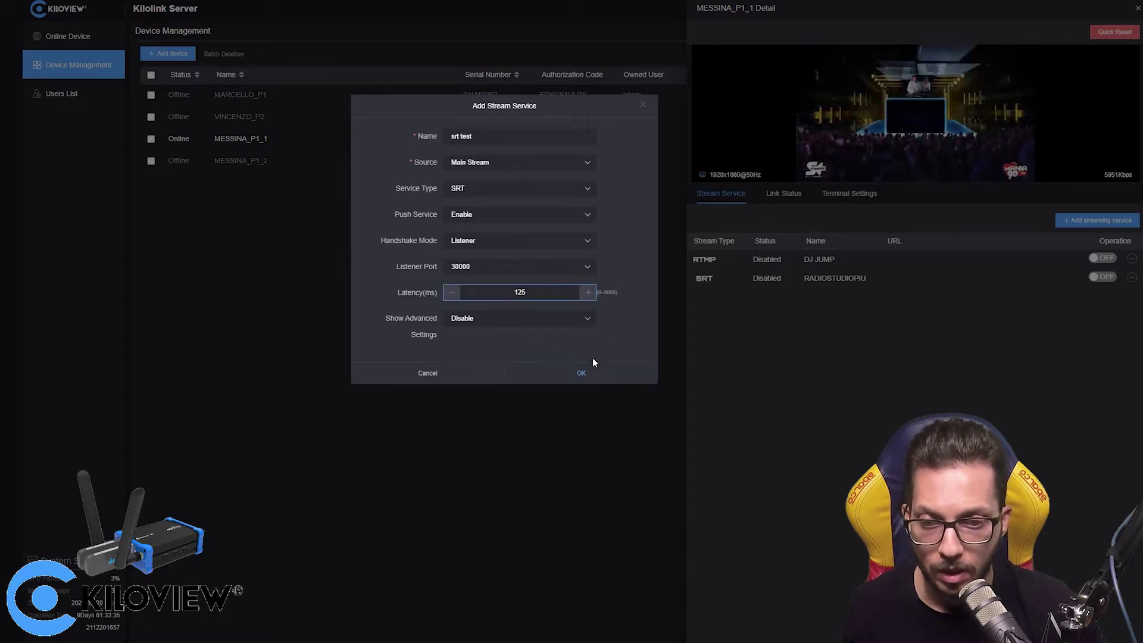
click(594, 375)
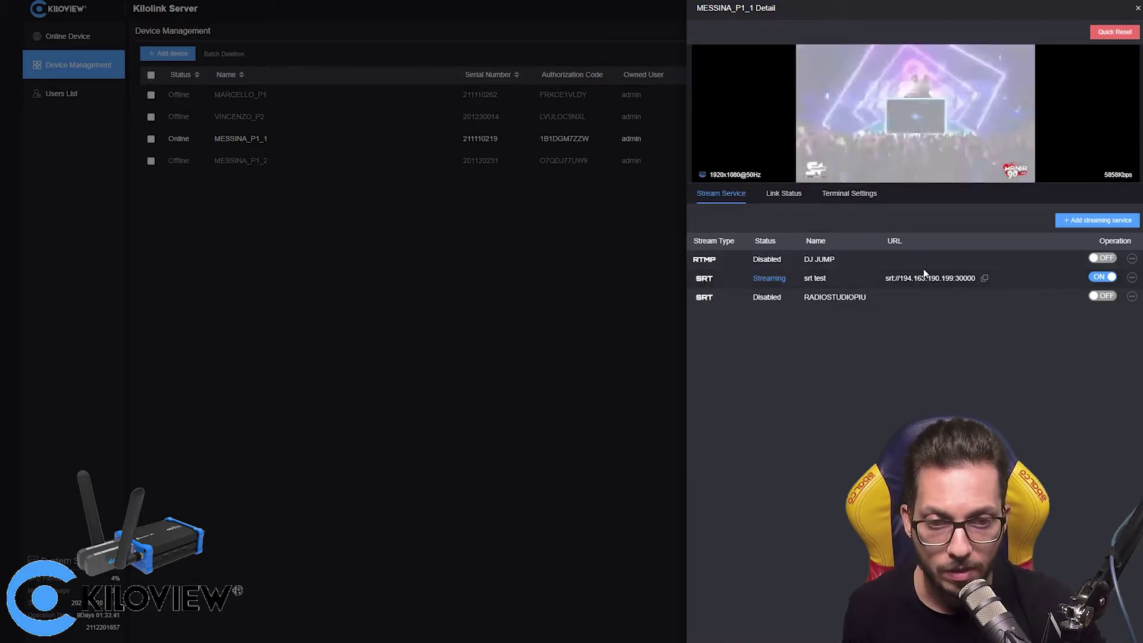
click(984, 279)
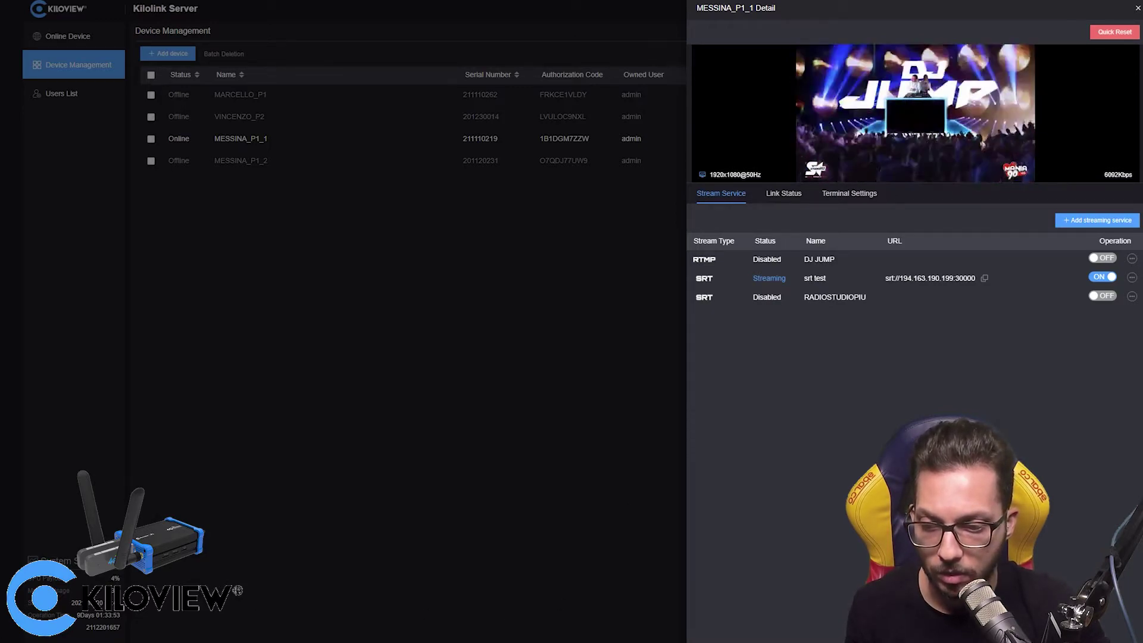
- Play the network stream srt://194.163.190.199:30000 in VLC and reposition the player window
key(alt+Tab)
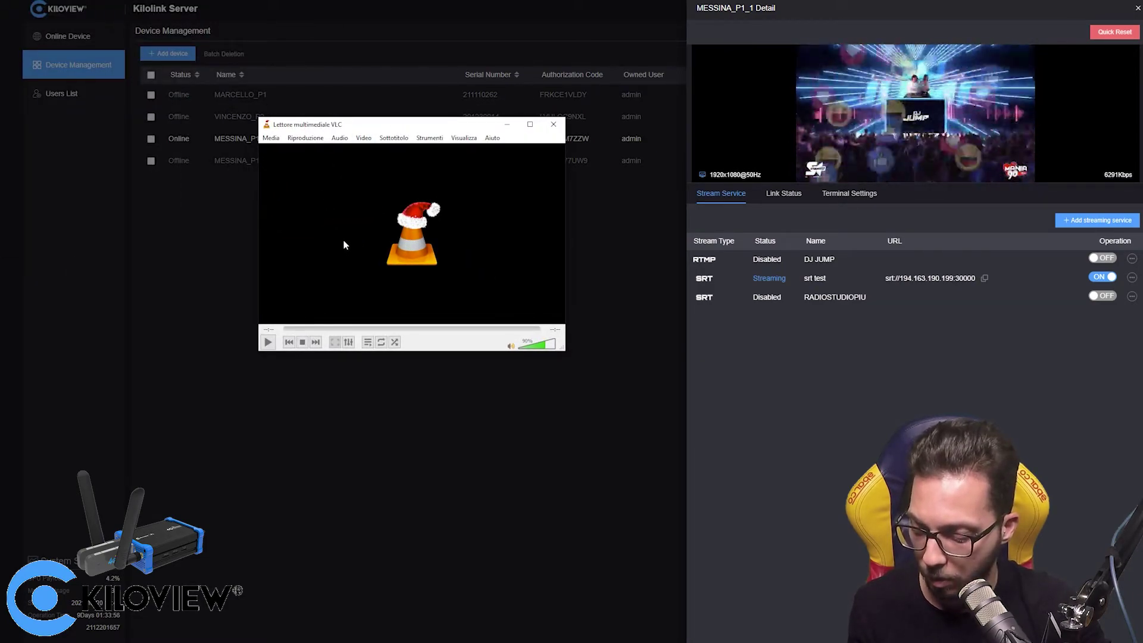
key(ctrl+n)
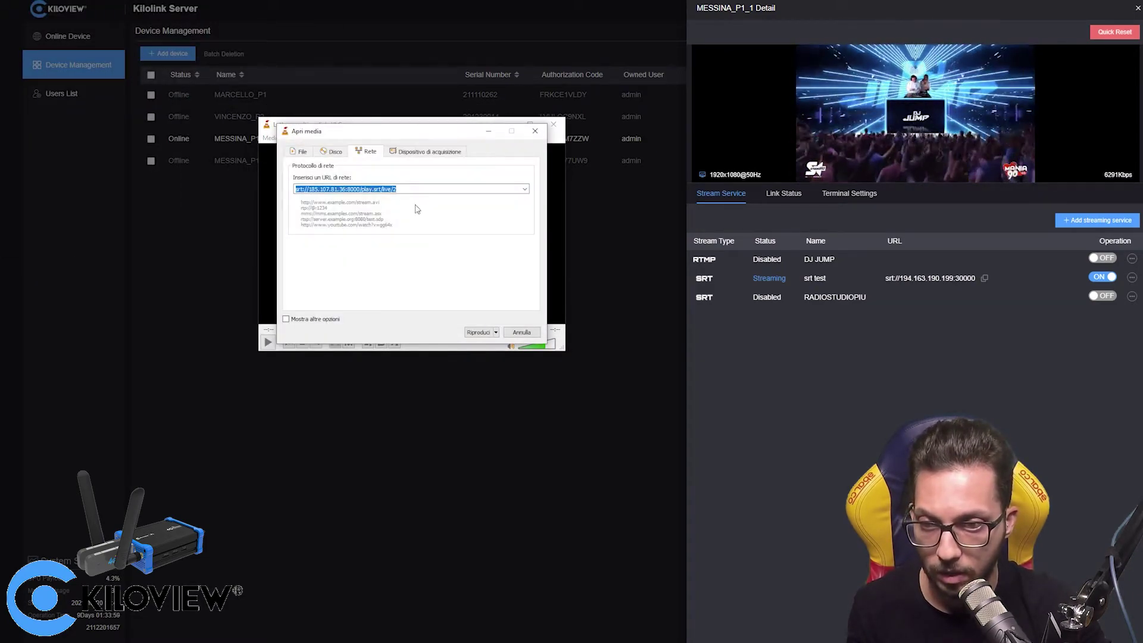
click(479, 332)
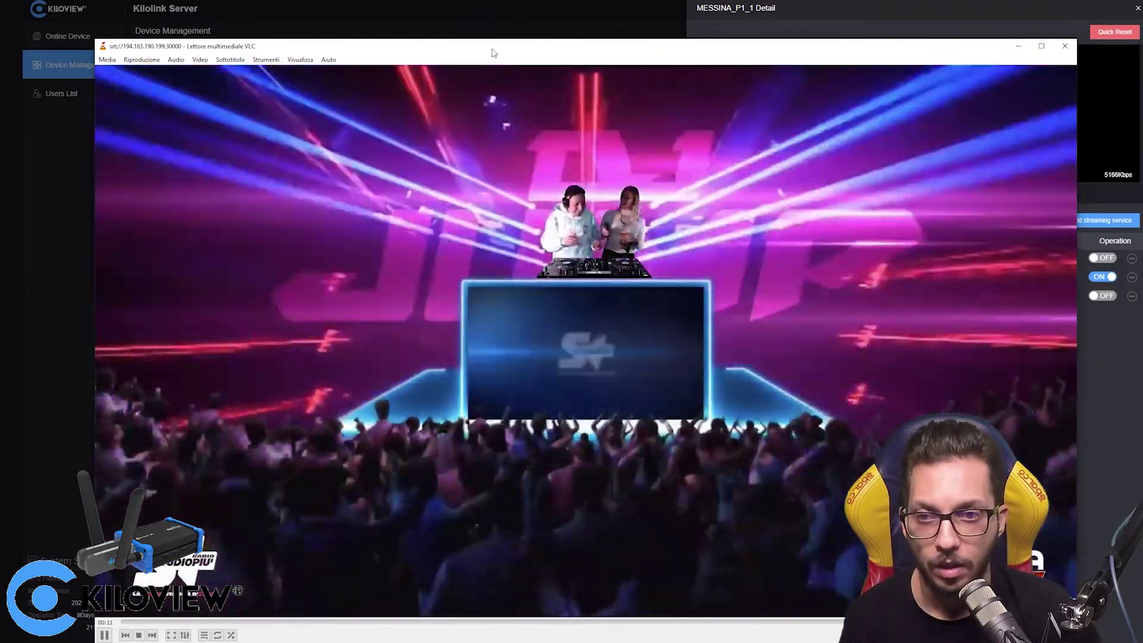
drag(492, 53, 440, 34)
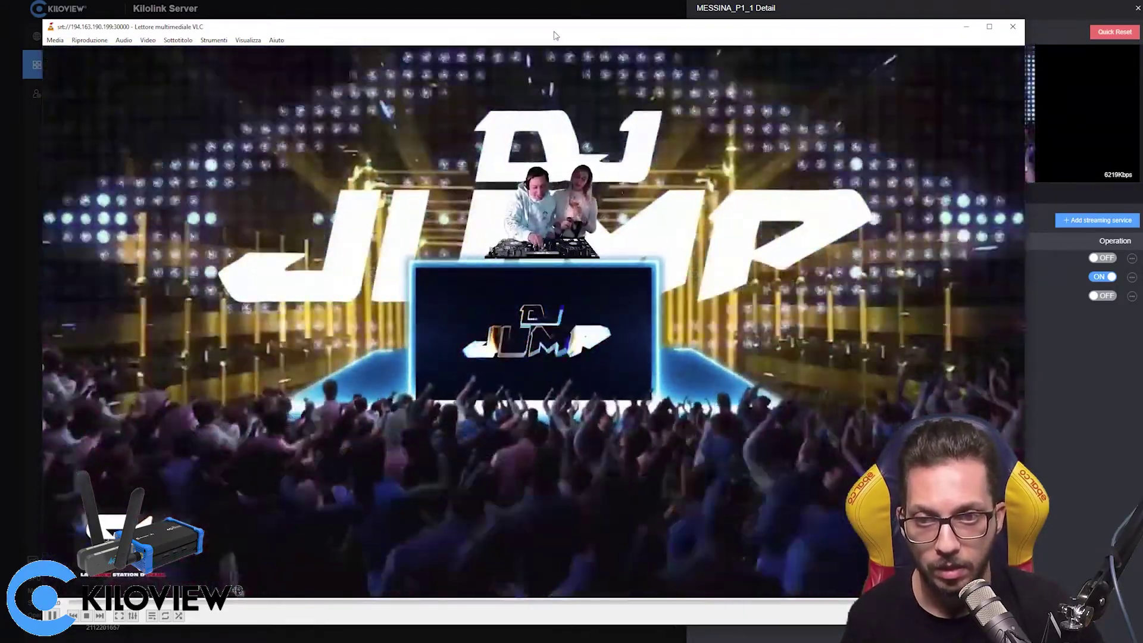
drag(554, 35, 533, 20)
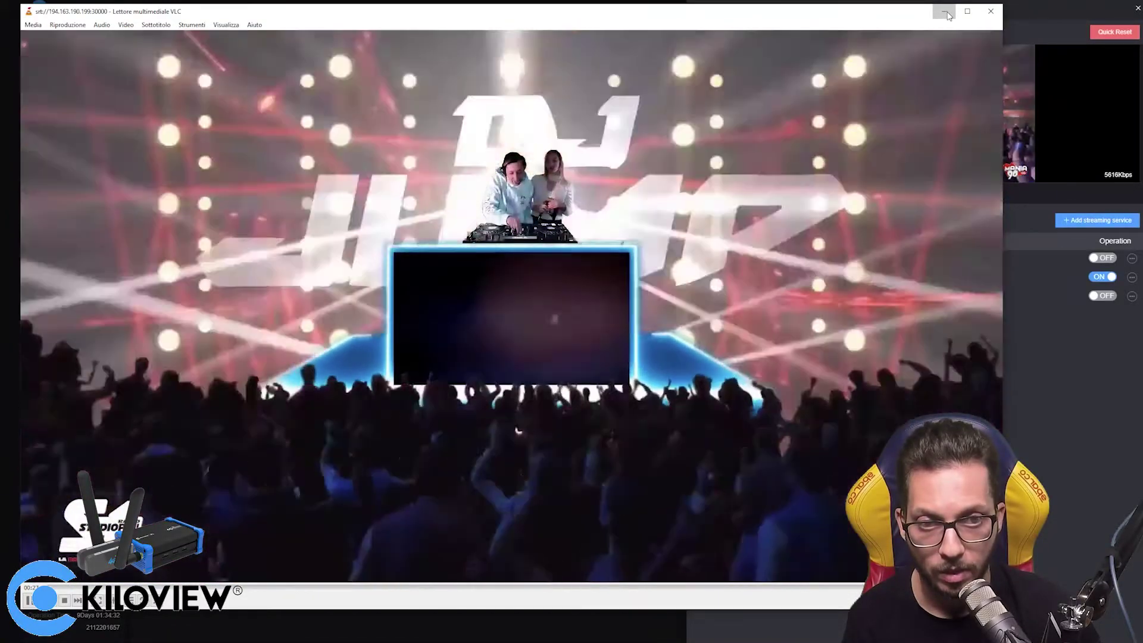
- Create a new Facebook live video using streaming software and expand its advanced settings
click(945, 12)
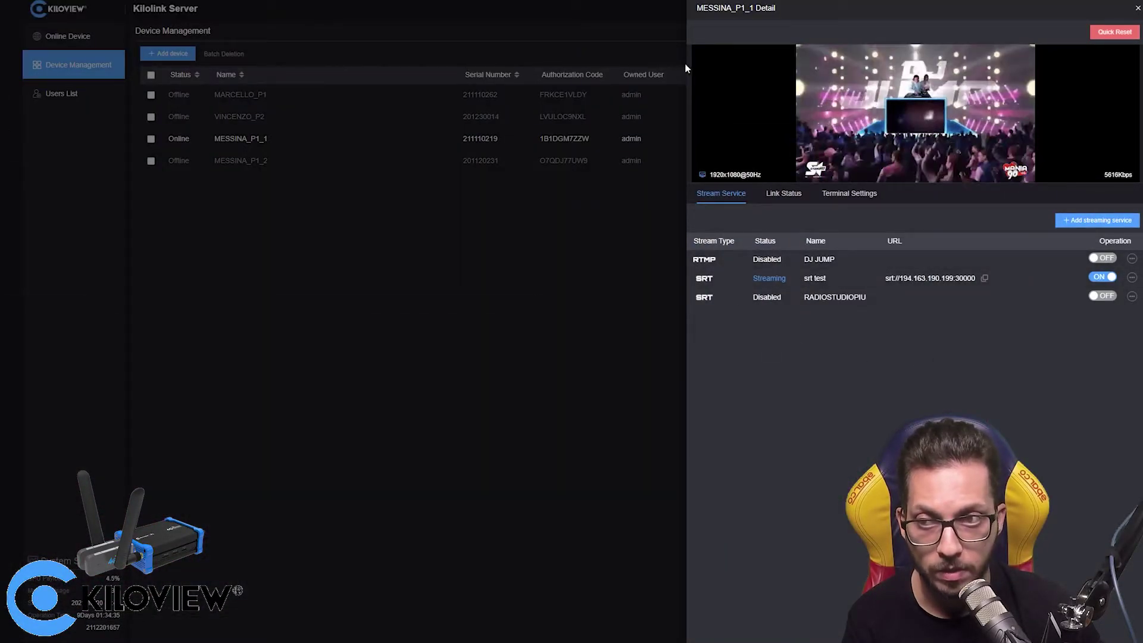
key(ctrl+t)
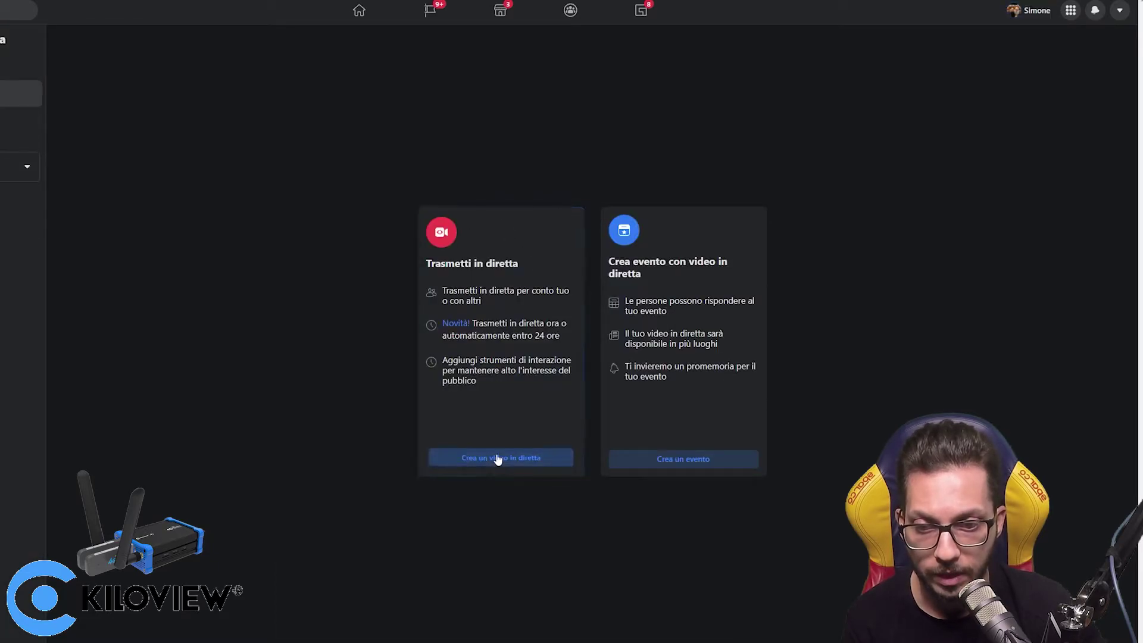
click(500, 457)
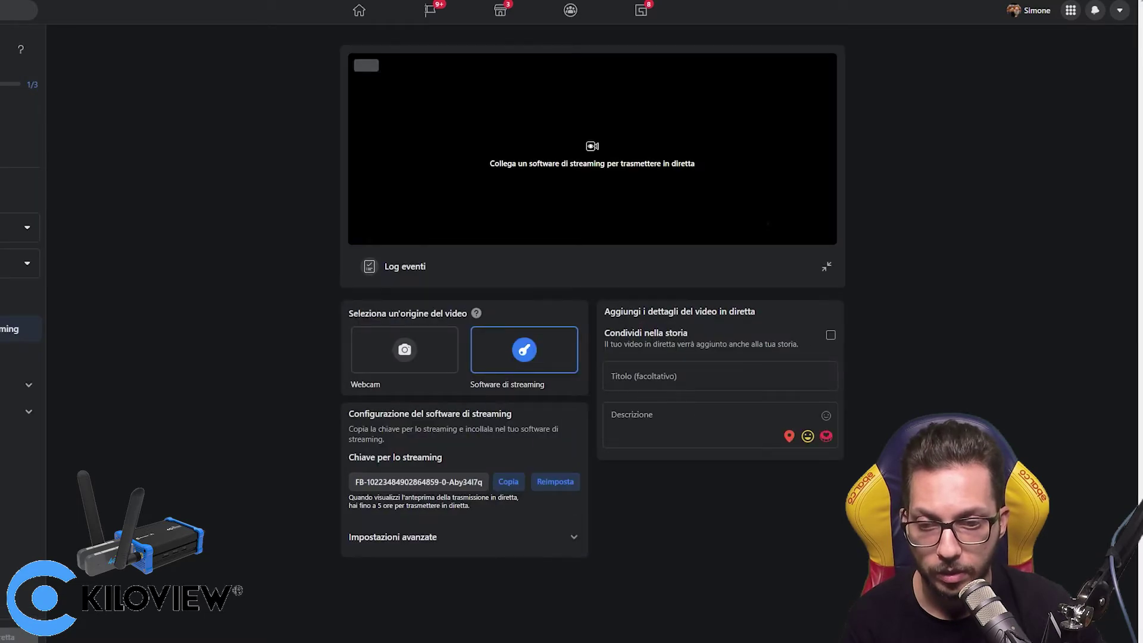
click(395, 538)
scroll(395, 538, down, 2)
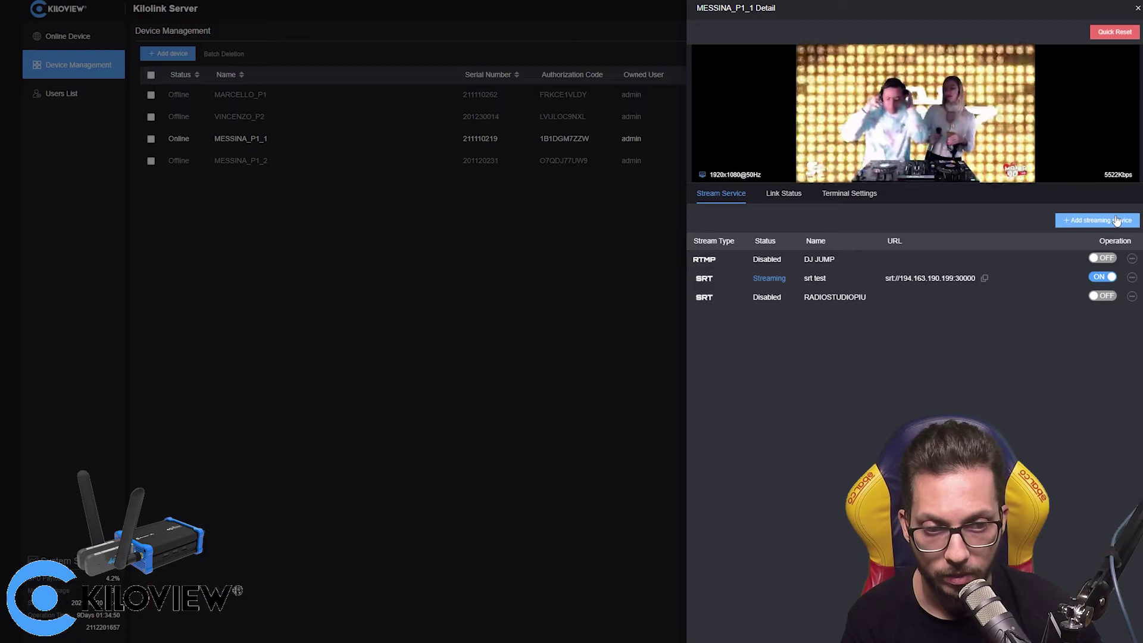
- Add RTMP service 'fb live' pushing to the Facebook server URL and stream key
click(1116, 220)
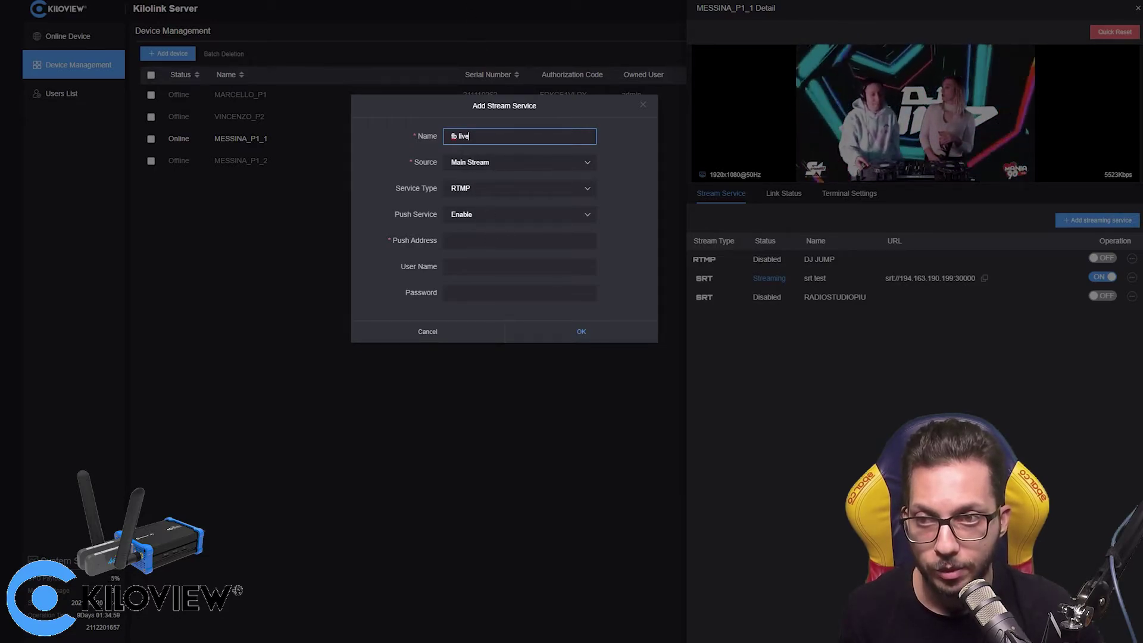
key(alt+Tab)
click(483, 601)
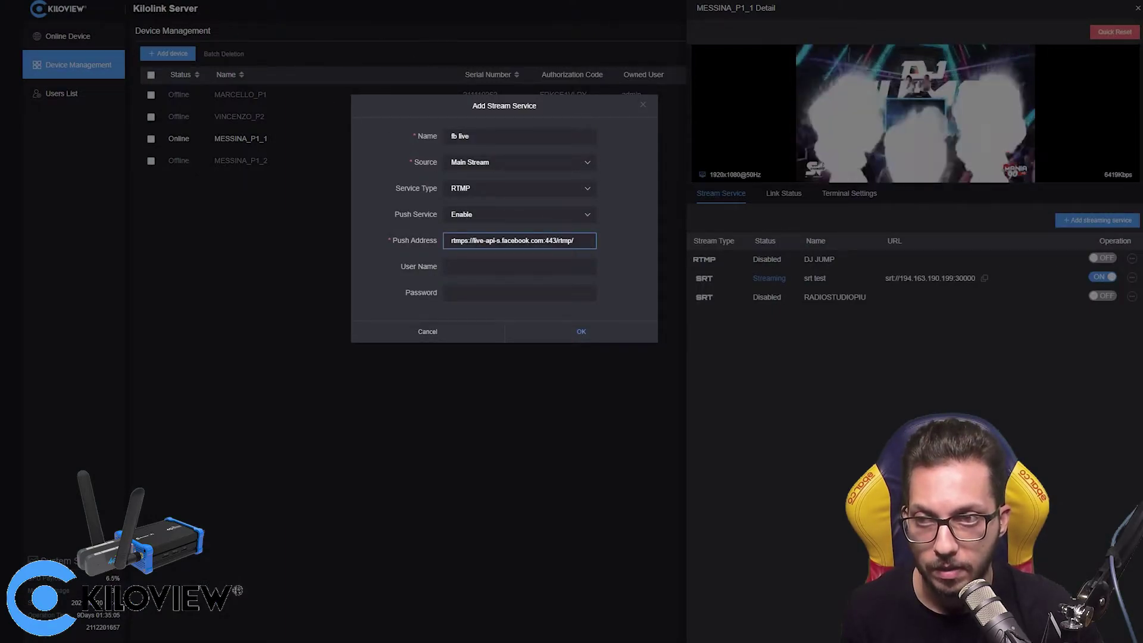
key(alt+Tab)
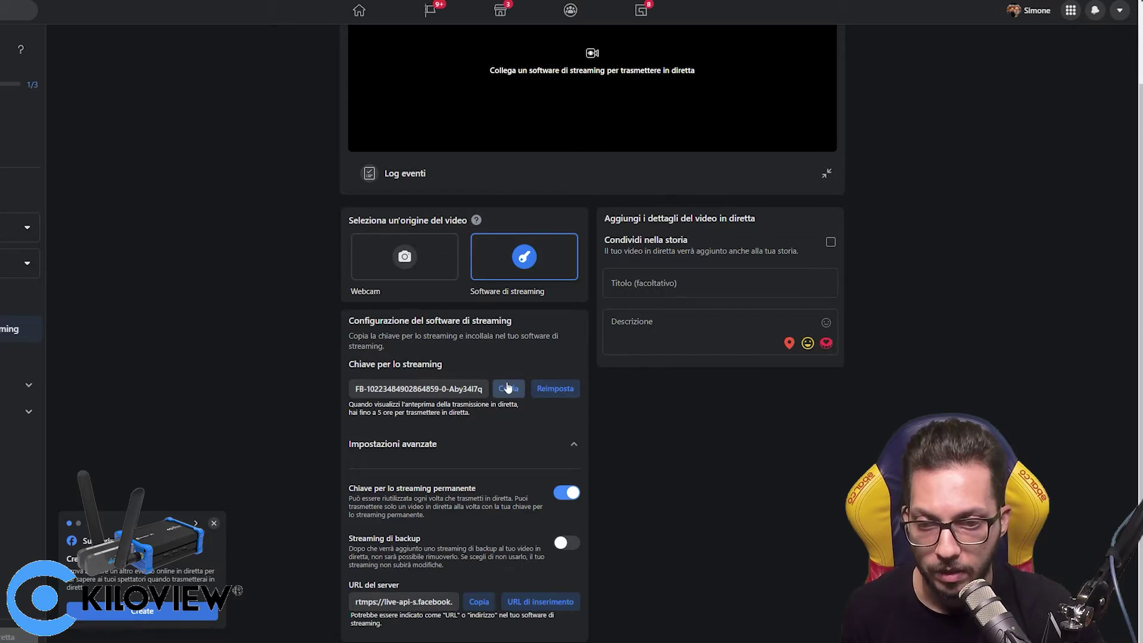
key(alt+Tab)
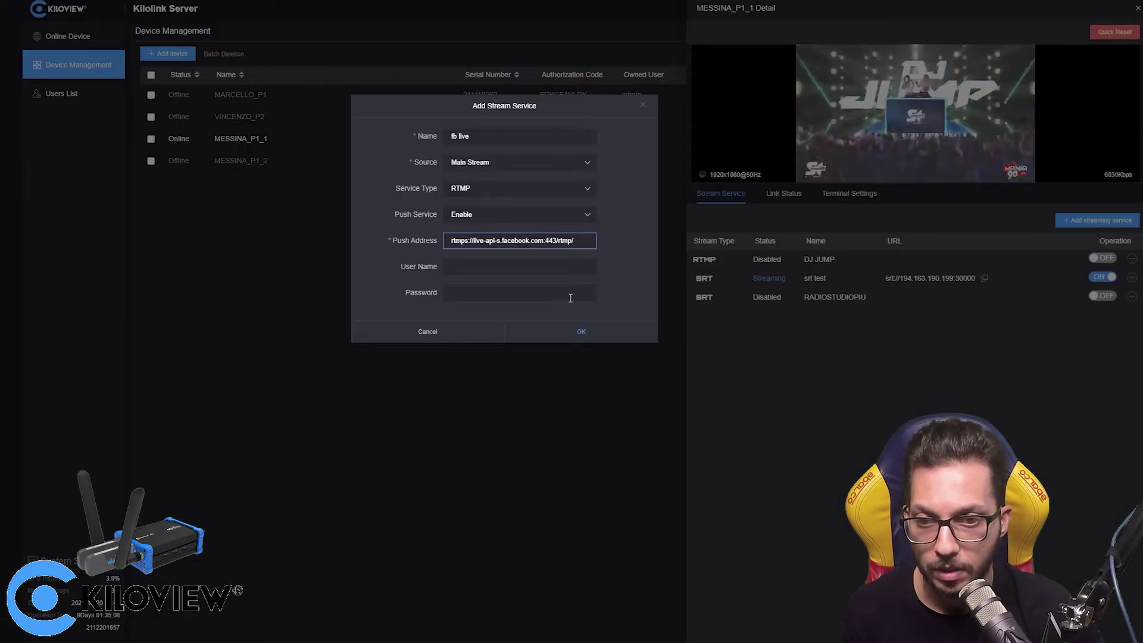
click(590, 332)
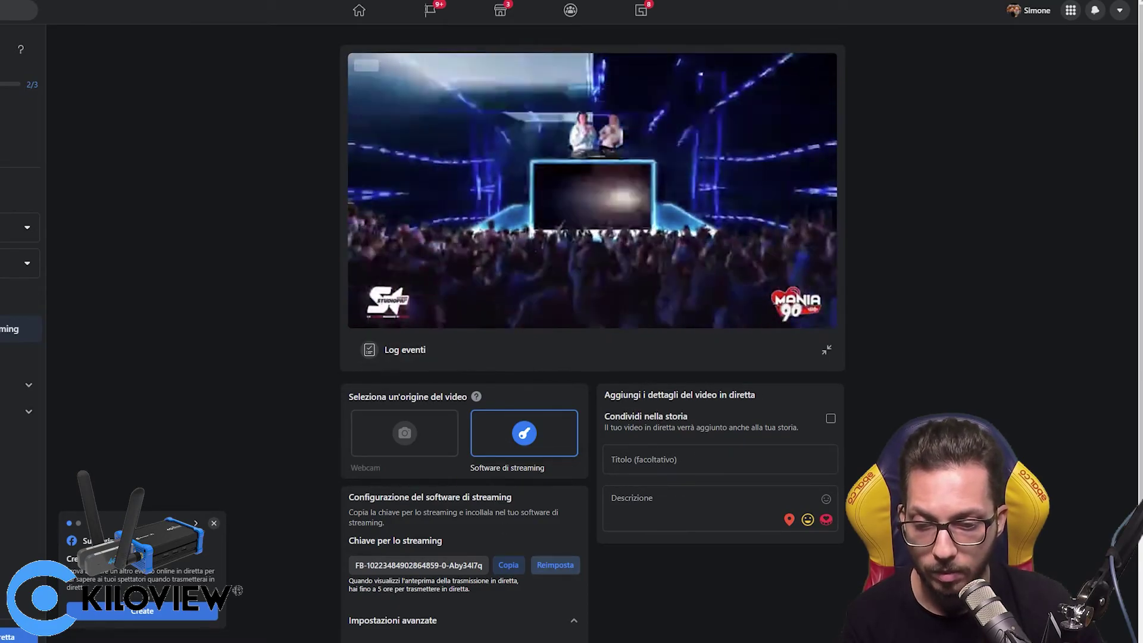
- Minimize VLC and return to MESSINA_P1_1's panel showing fb live and srt test streaming
key(alt+Tab)
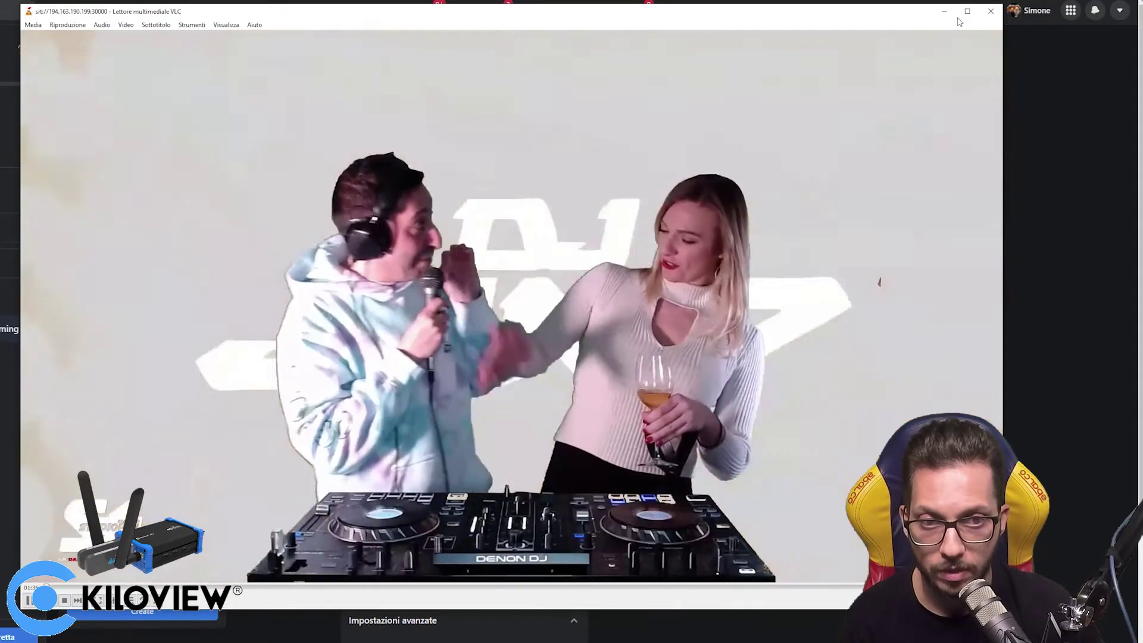
click(944, 11)
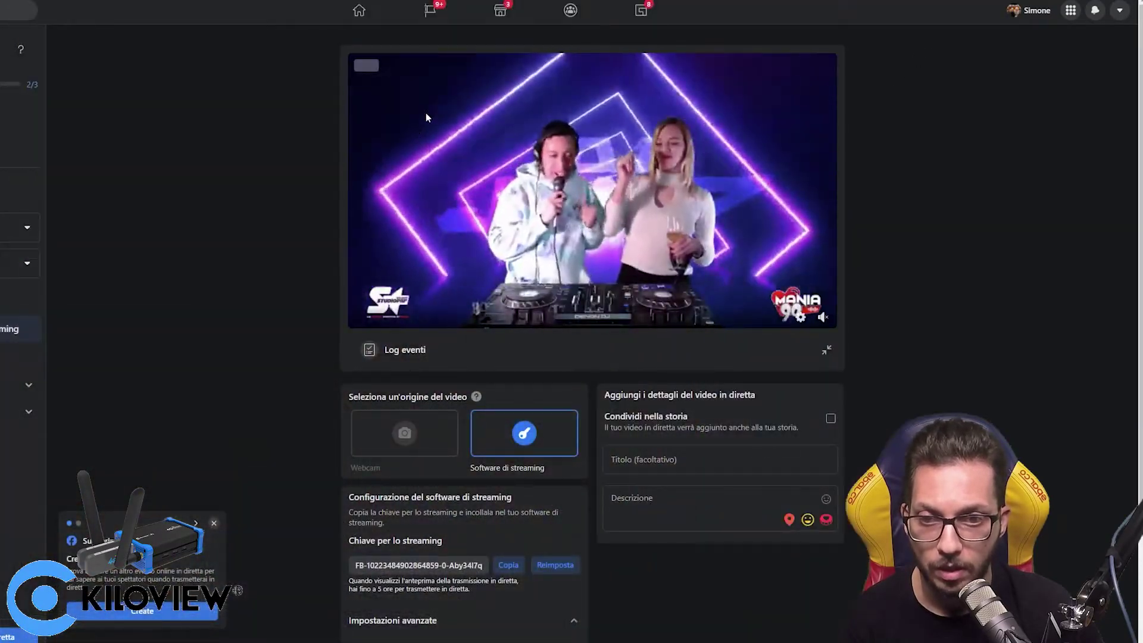
key(alt+Tab)
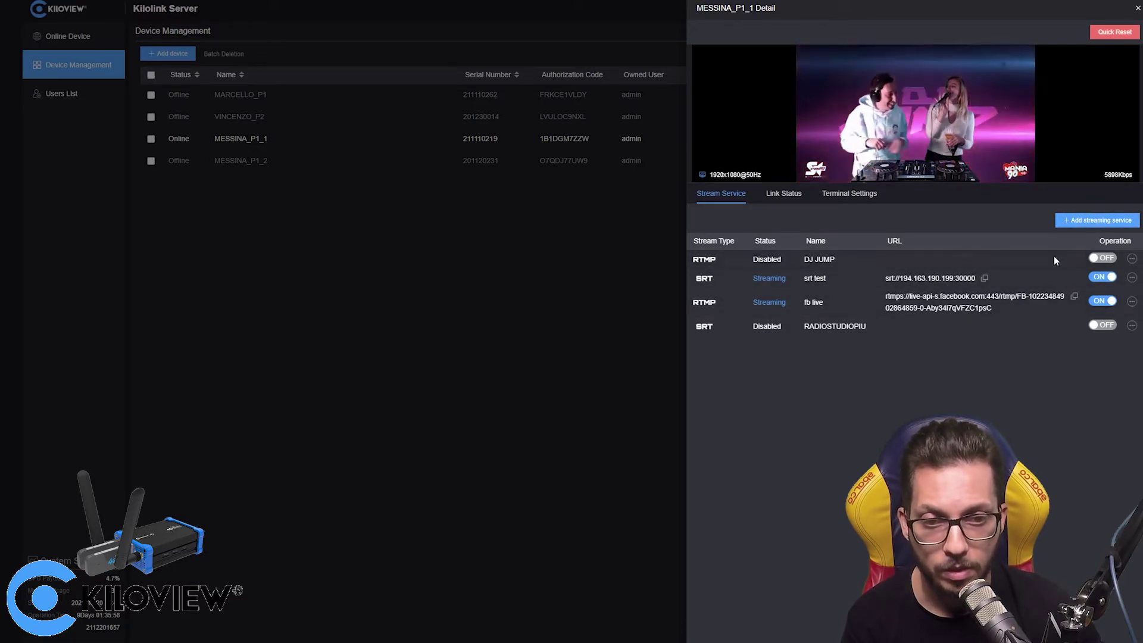
- Check MESSINA_P1_1's rate charts, then view Online Device showing 202.28 MB uploaded, 2.58 MB downloaded
click(575, 269)
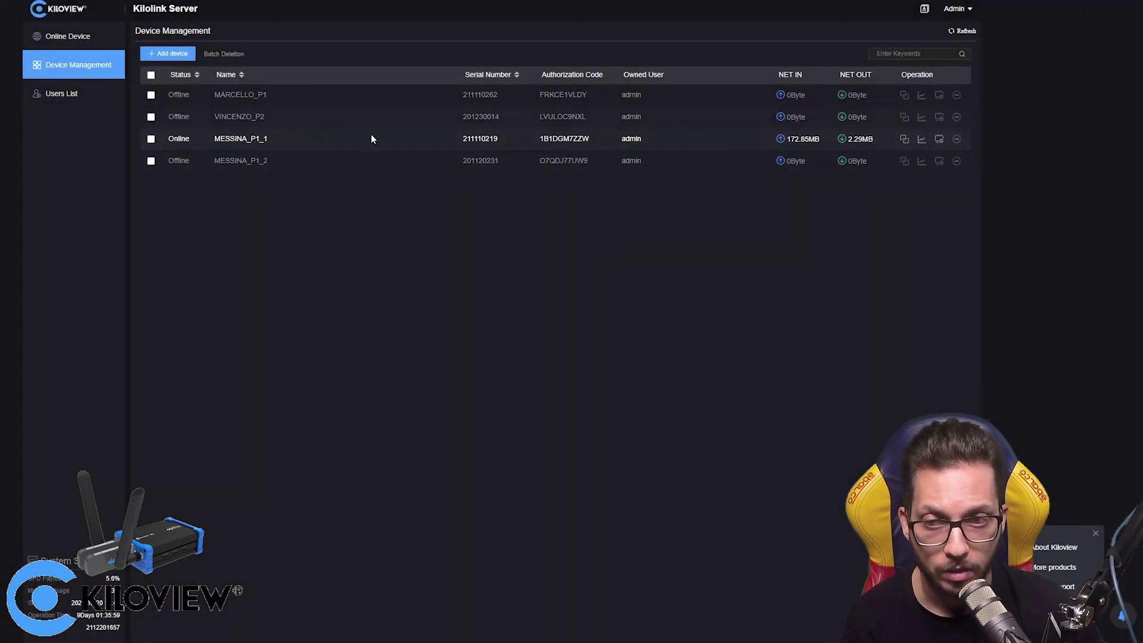
click(922, 139)
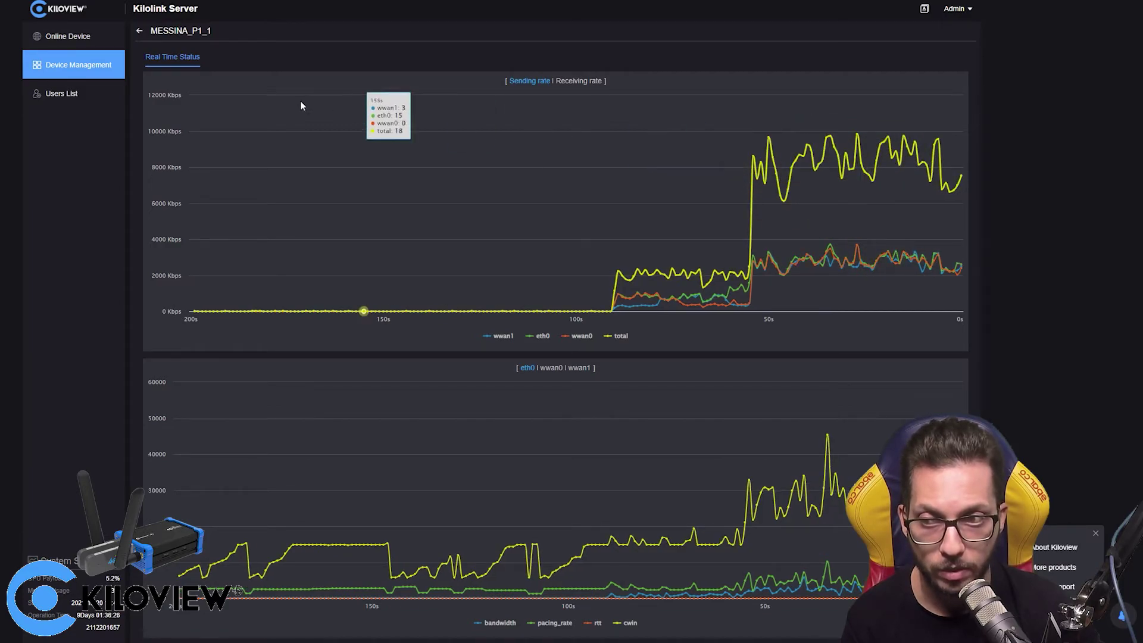
click(59, 36)
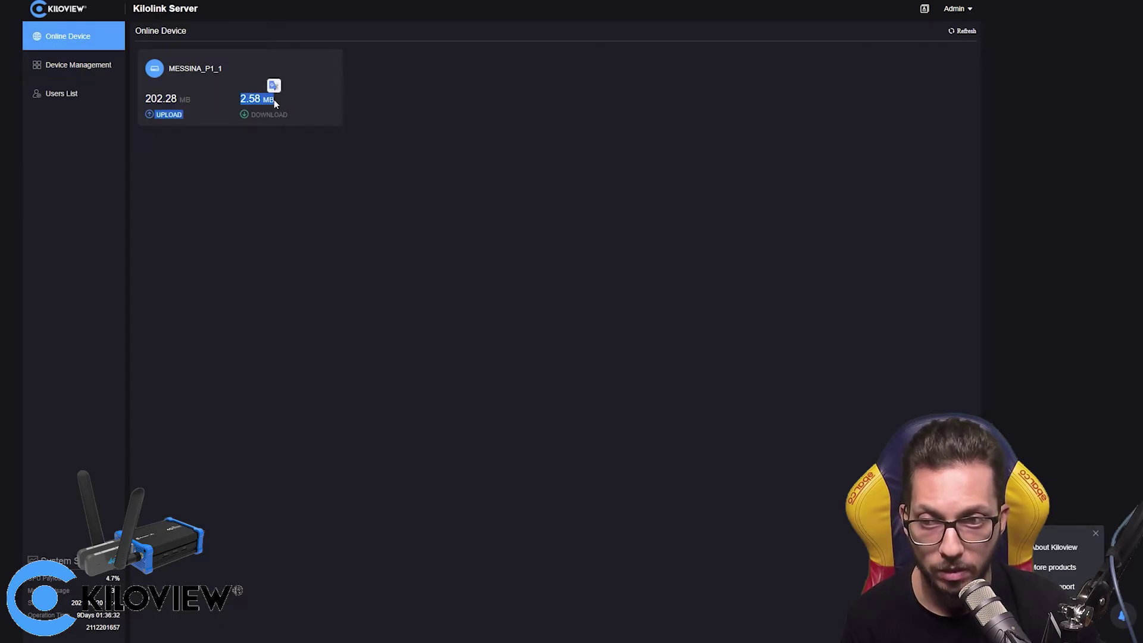
- Reopen MESSINA_P1_1's detail panel from Device Management to confirm srt test and fb live are streaming
click(241, 113)
click(65, 67)
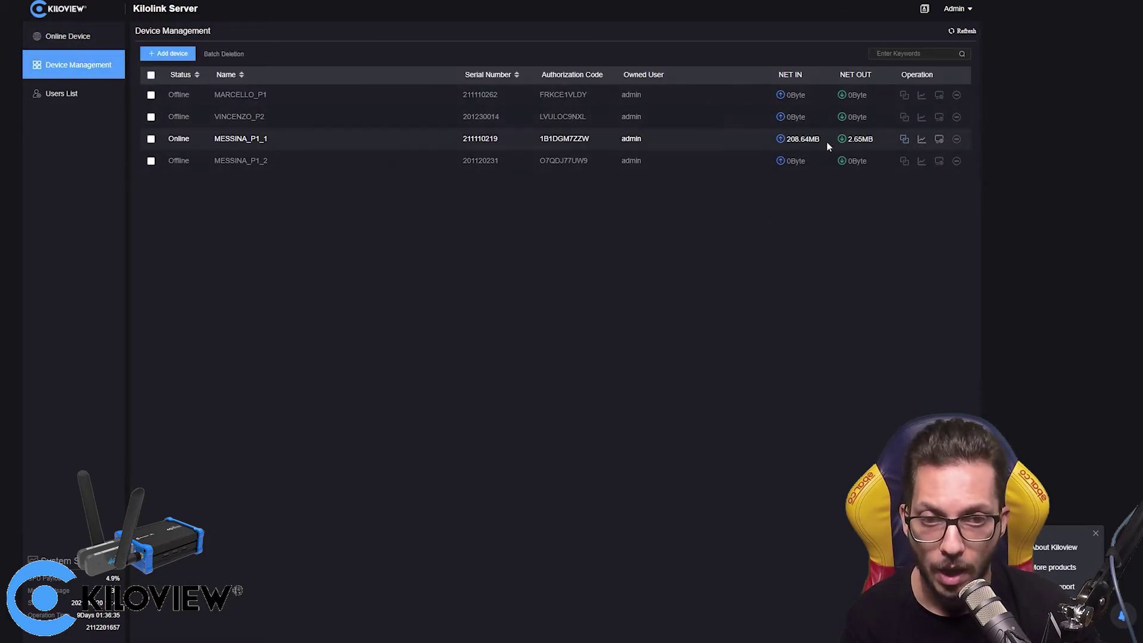
click(565, 138)
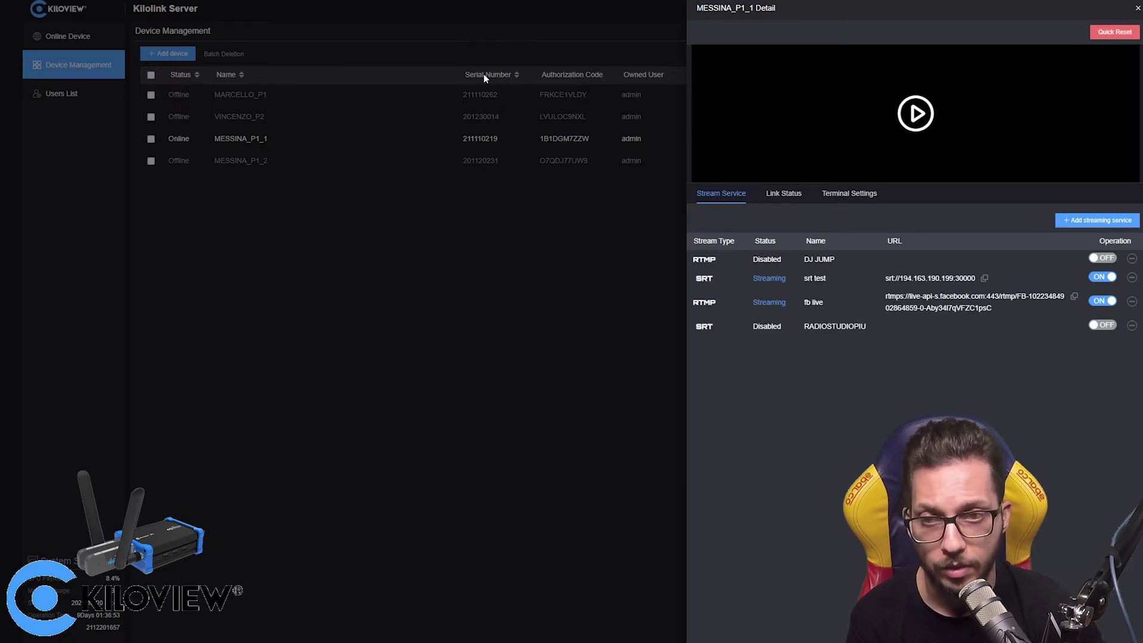
- Close the detail panel and bring up MESSINA_P1_1's per-link sending-rate charts
click(535, 307)
click(921, 139)
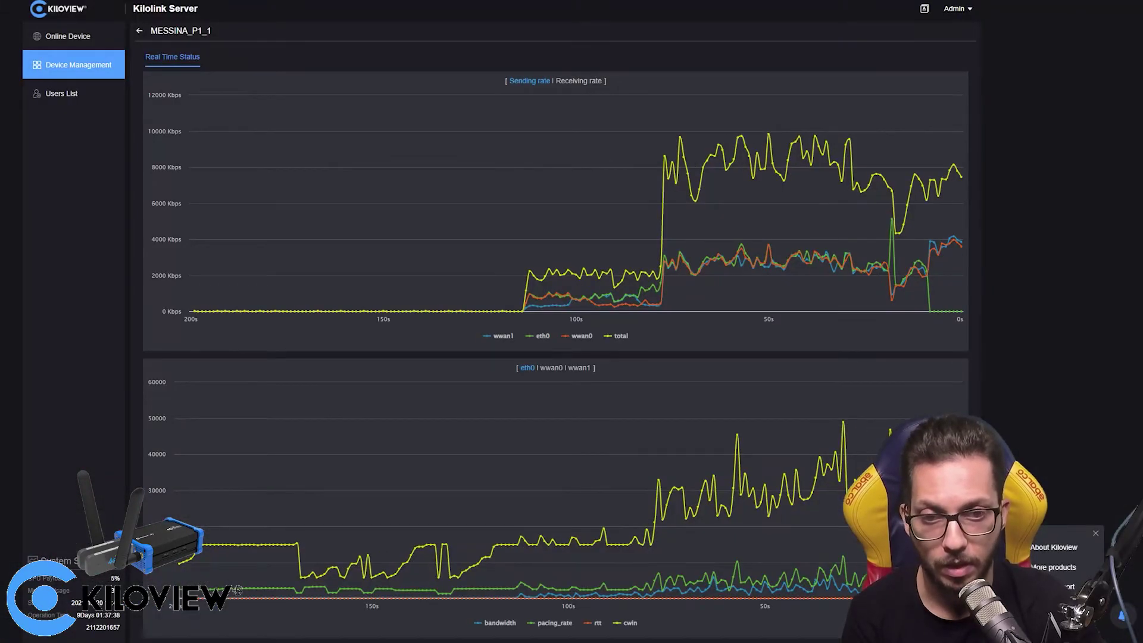
- Confirm VLC keeps playing the SRT stream during link loss, then return to the rate charts
mouse_move(881, 280)
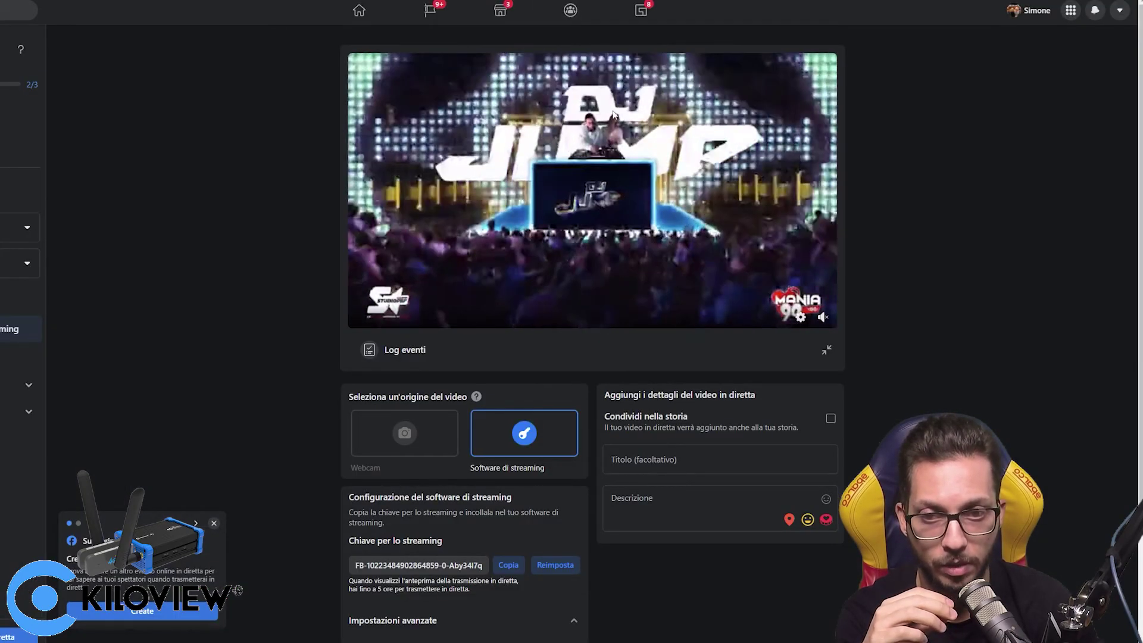
key(alt+Tab)
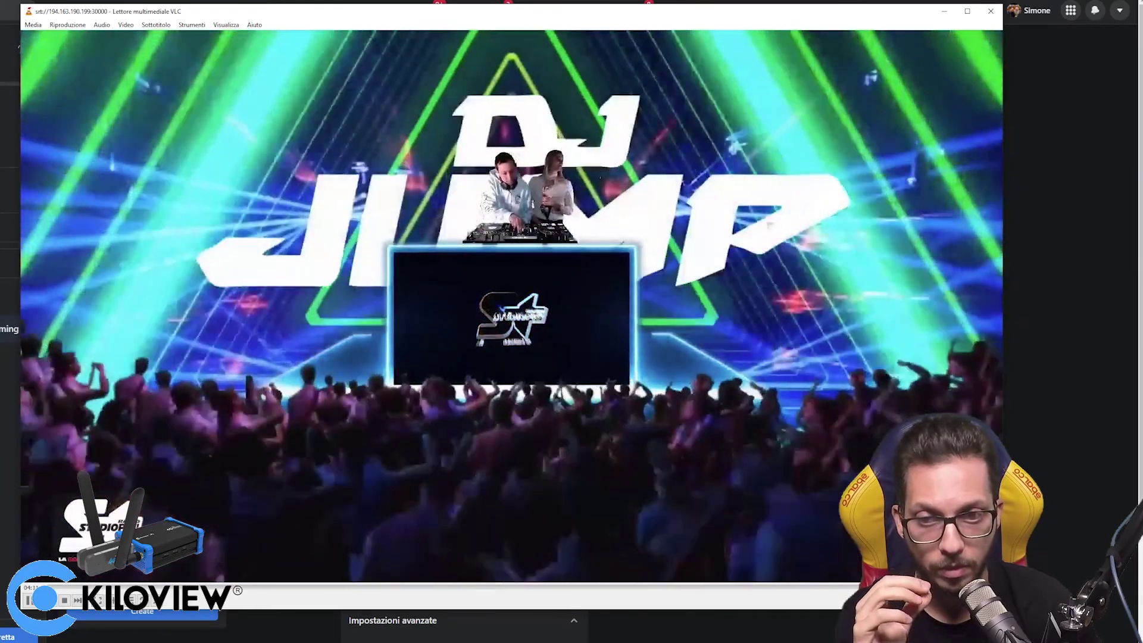
key(alt+Tab)
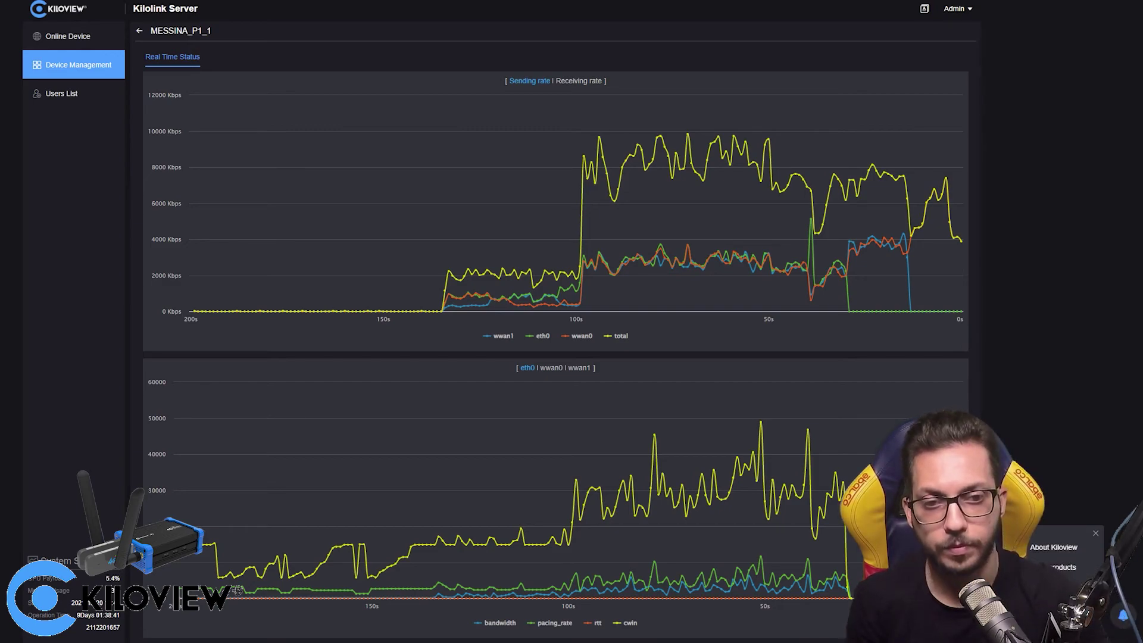
mouse_move(866, 154)
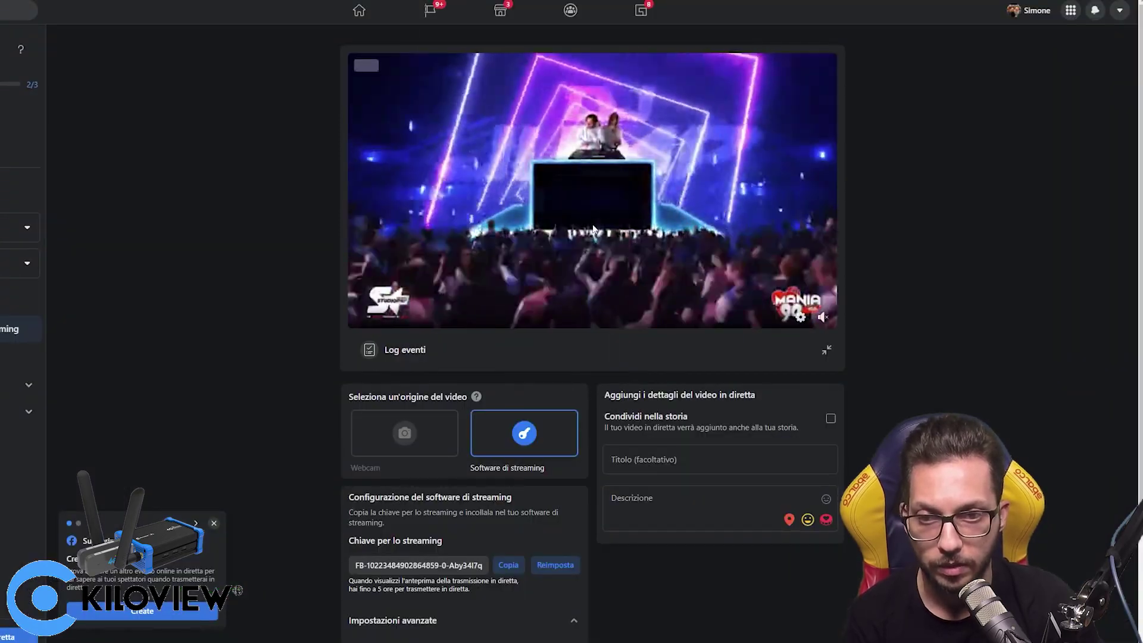
- Switch to VLC to confirm the DJ stream still plays with eth0 and wwan0 sending again
key(alt+Tab)
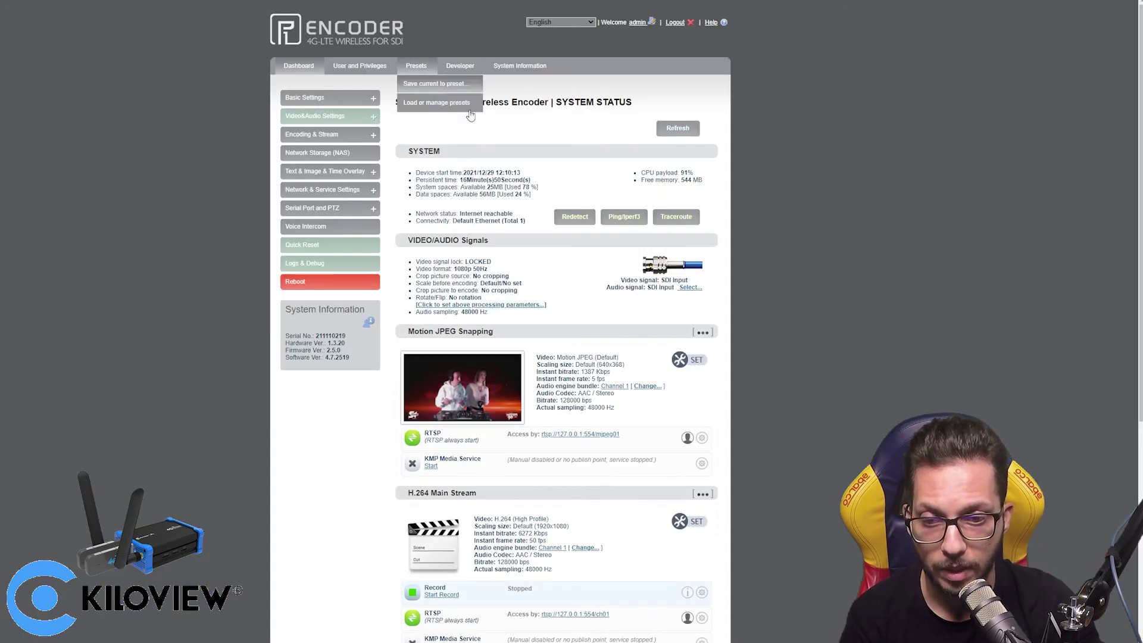
scroll(634, 254, down, 4)
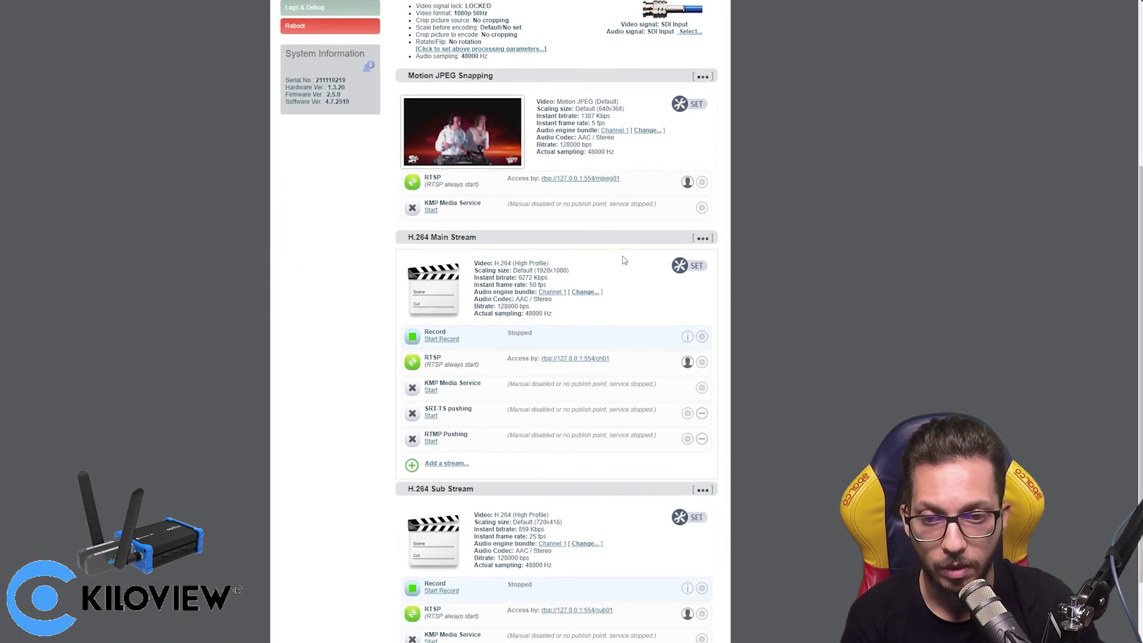